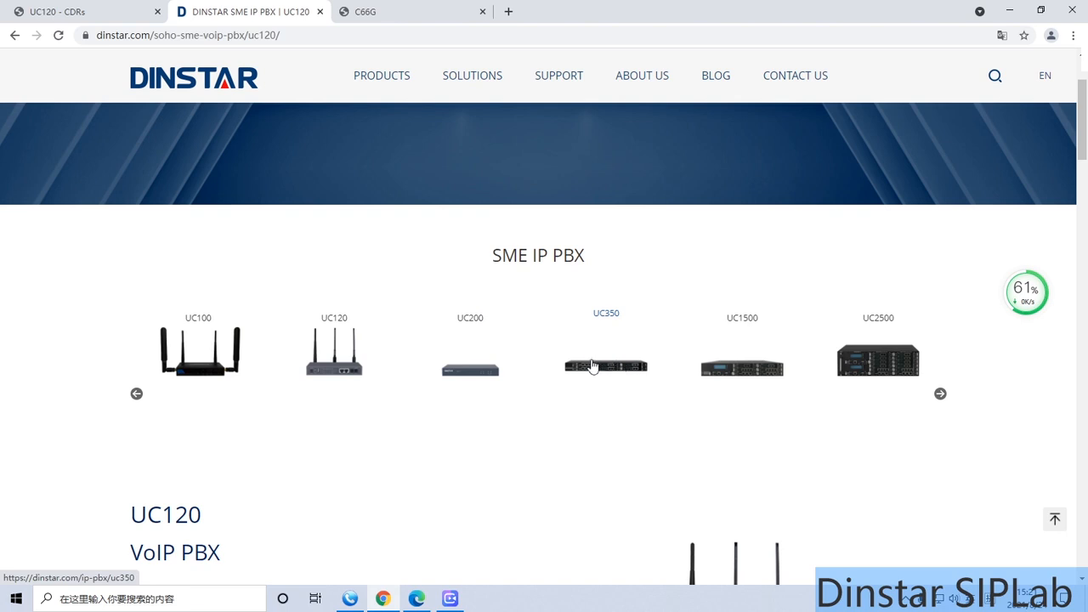
# Open the C66G/C66GP enterprise IP phone page on the Dinstar website and read its product description.
pyautogui.scroll(-1, 558, 362)
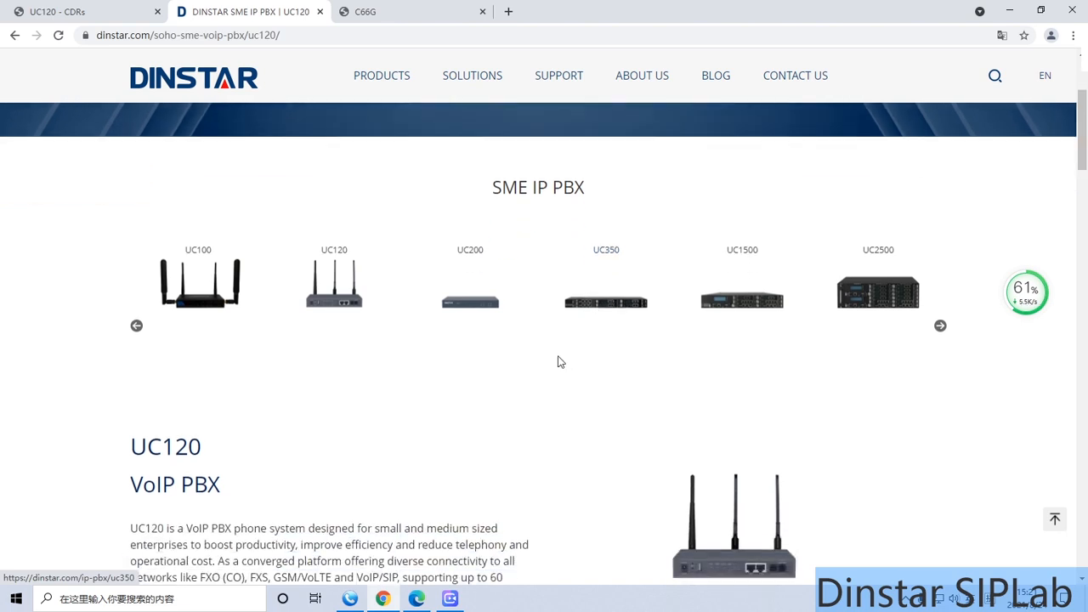
pyautogui.scroll(3, 462, 349)
pyautogui.moveTo(384, 80)
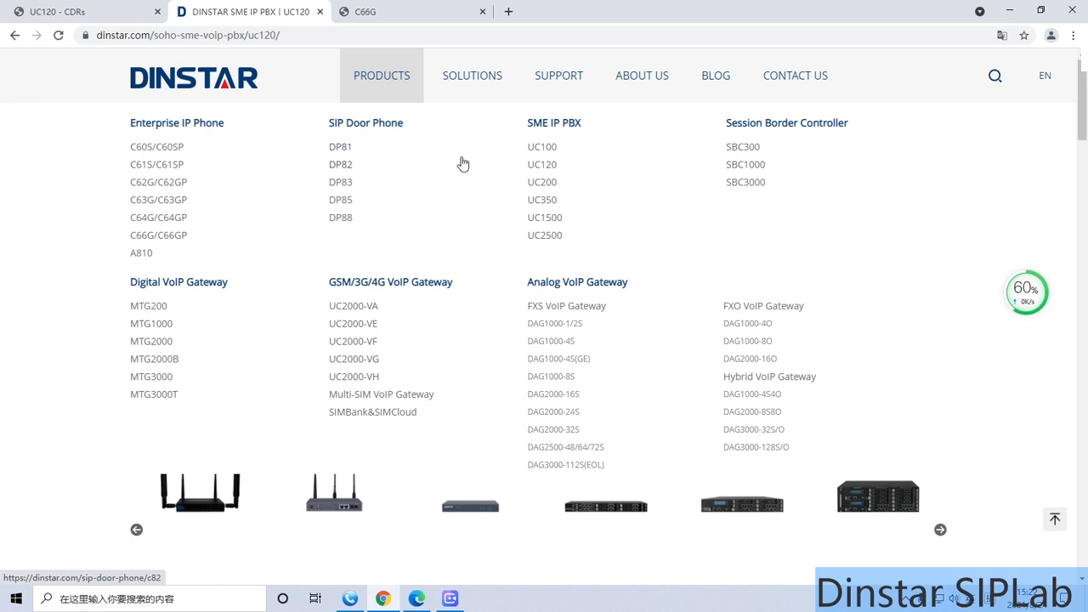
pyautogui.click(183, 241)
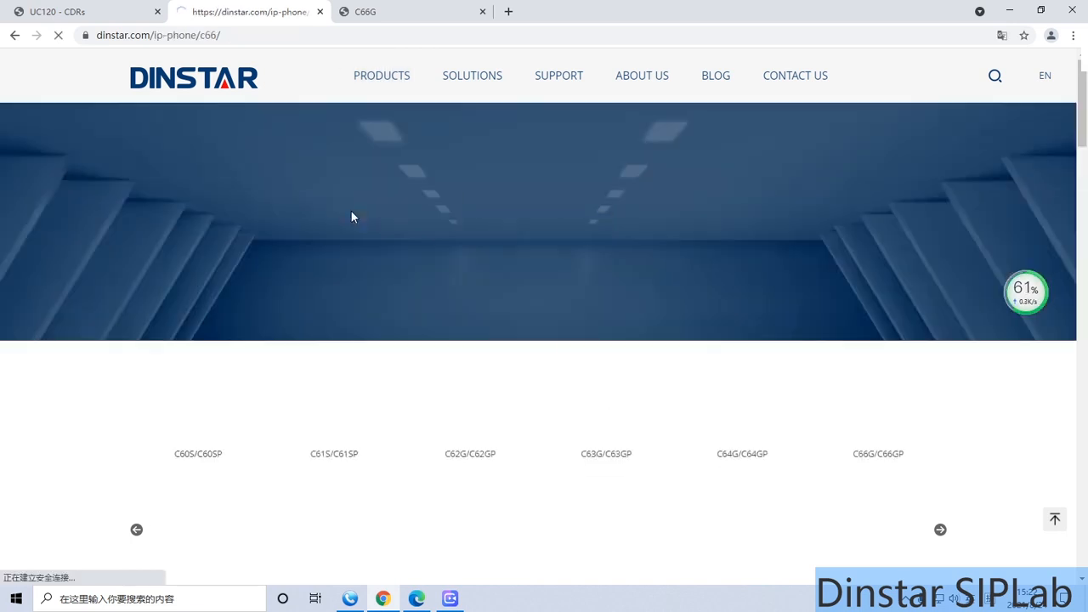
pyautogui.scroll(-1, 469, 243)
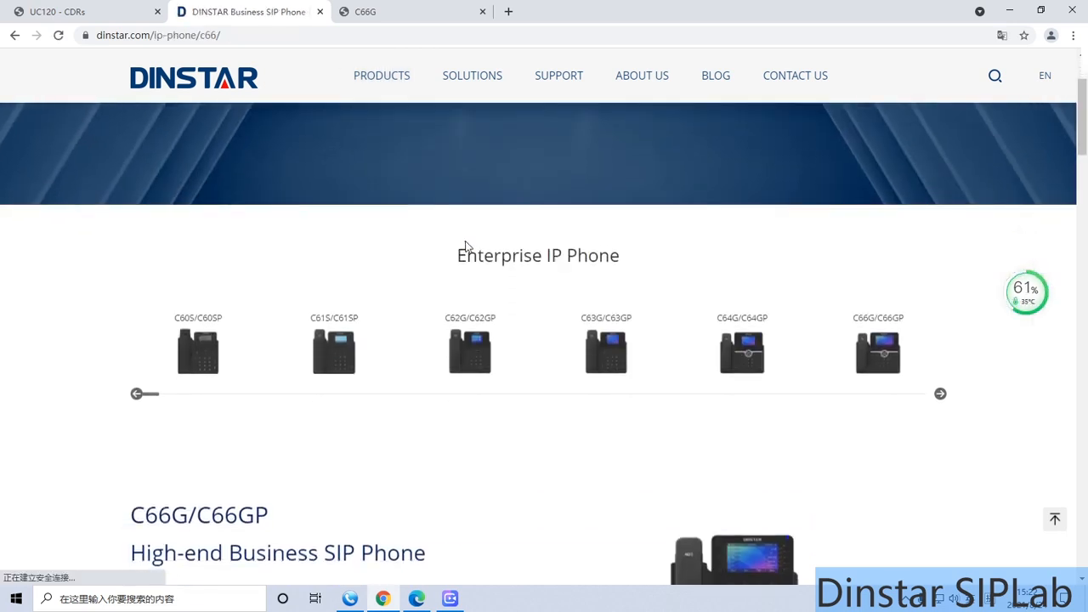
pyautogui.scroll(-3, 463, 247)
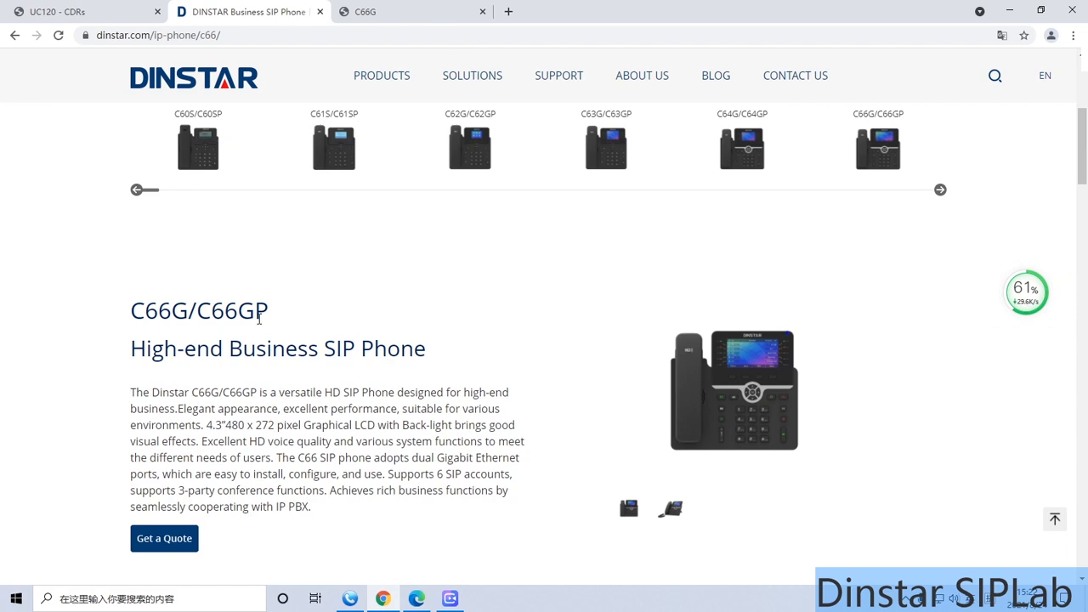
pyautogui.scroll(-1, 347, 318)
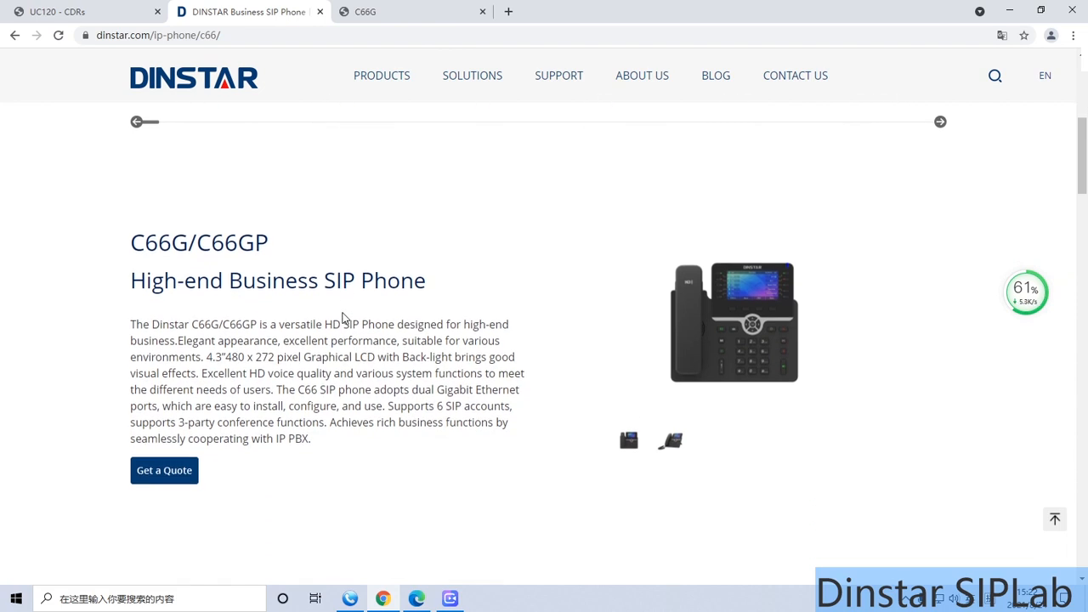
# Check the ring group steps PDF in Edge, return to the UC120 admin page in Chrome and close the Dinstar product page.
pyautogui.click(405, 601)
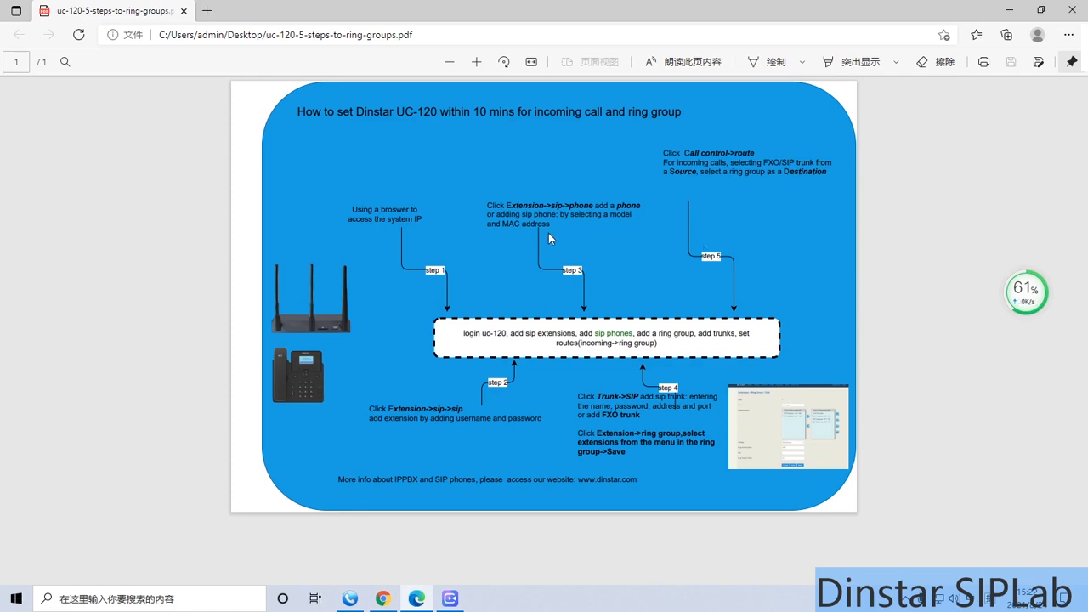
pyautogui.click(383, 600)
pyautogui.click(68, 11)
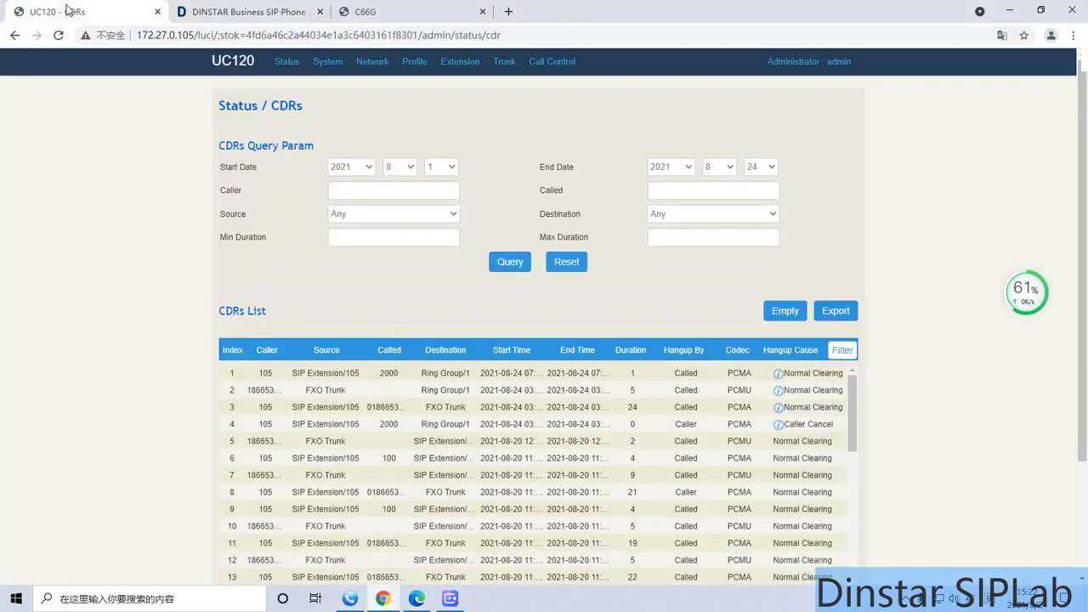
pyautogui.click(260, 11)
pyautogui.click(113, 15)
pyautogui.click(320, 11)
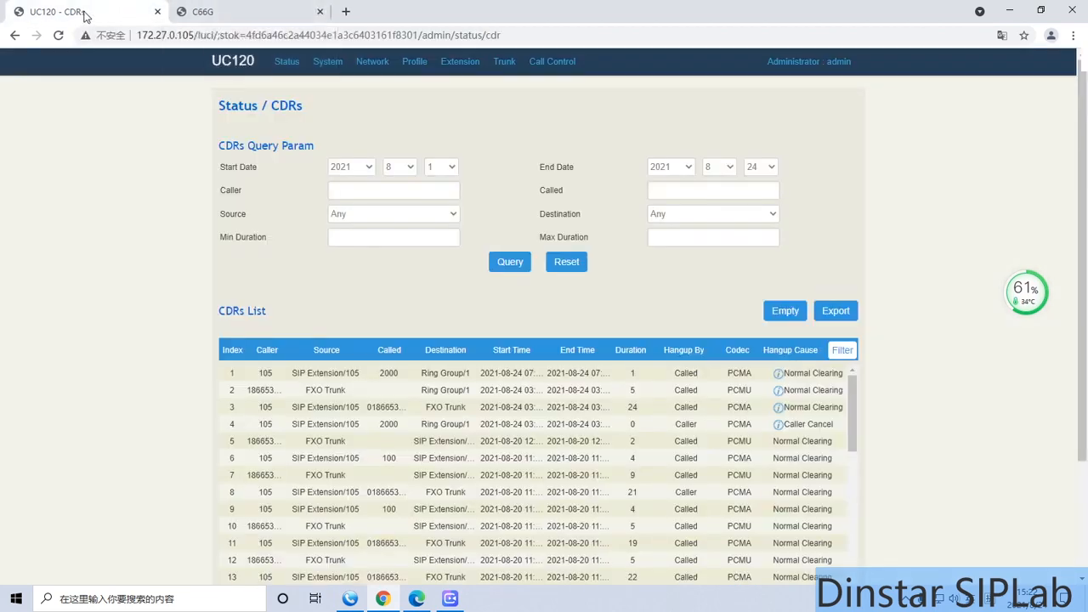
# Open the UC120 status overview and review its system, WAN, LAN and DHCP server information.
pyautogui.moveTo(286, 66)
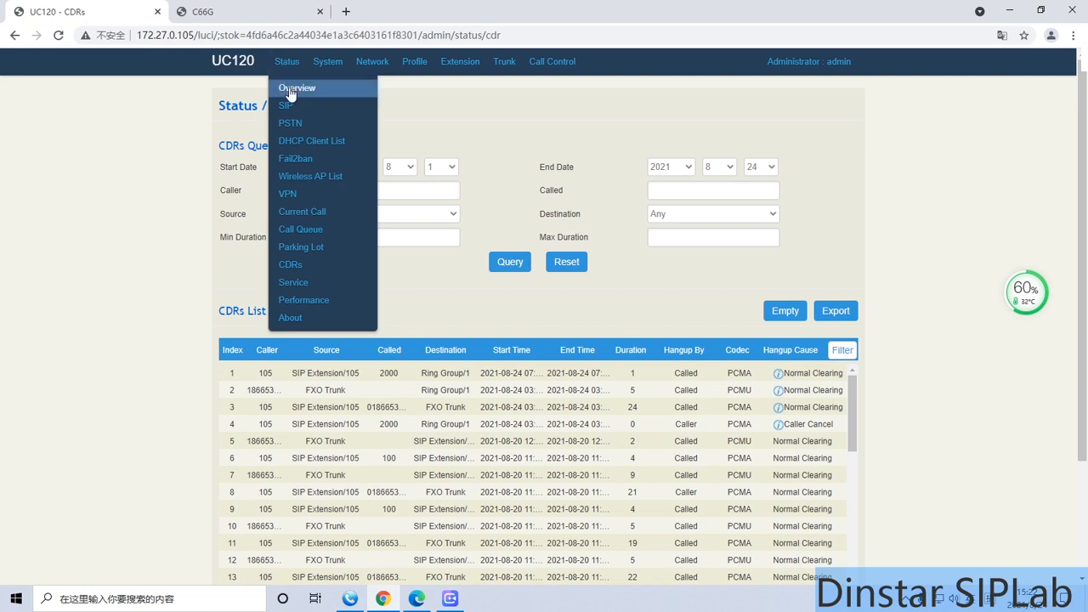
pyautogui.click(289, 90)
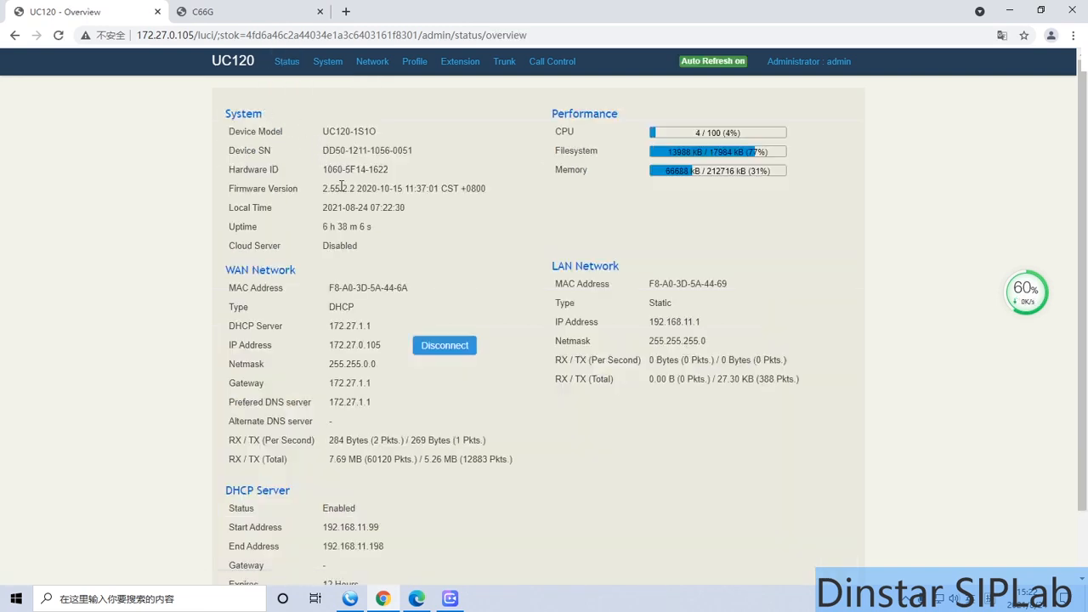
pyautogui.scroll(-1, 340, 186)
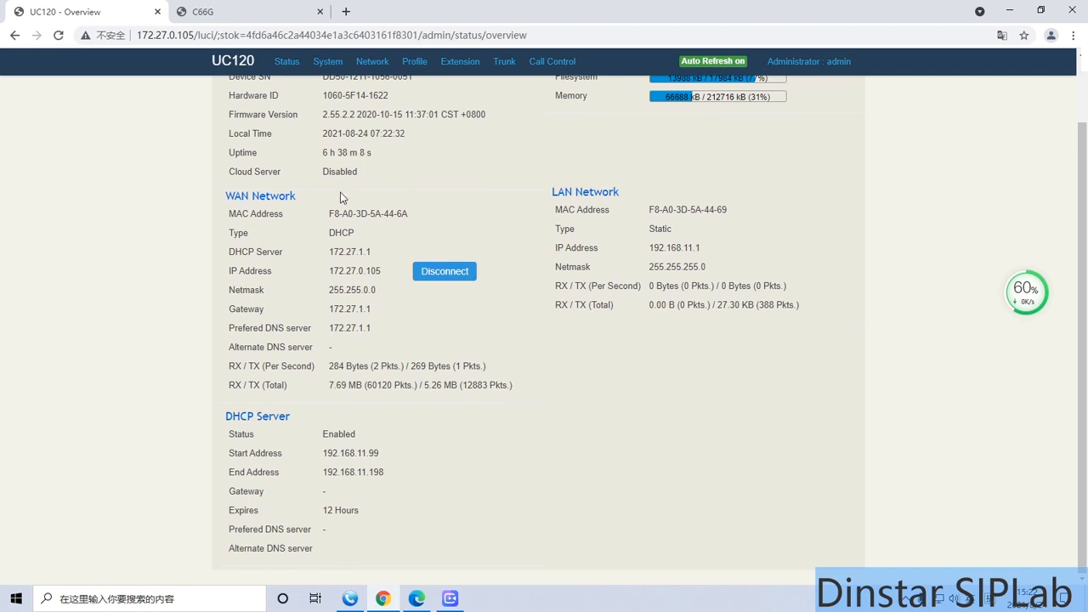
pyautogui.scroll(1, 340, 193)
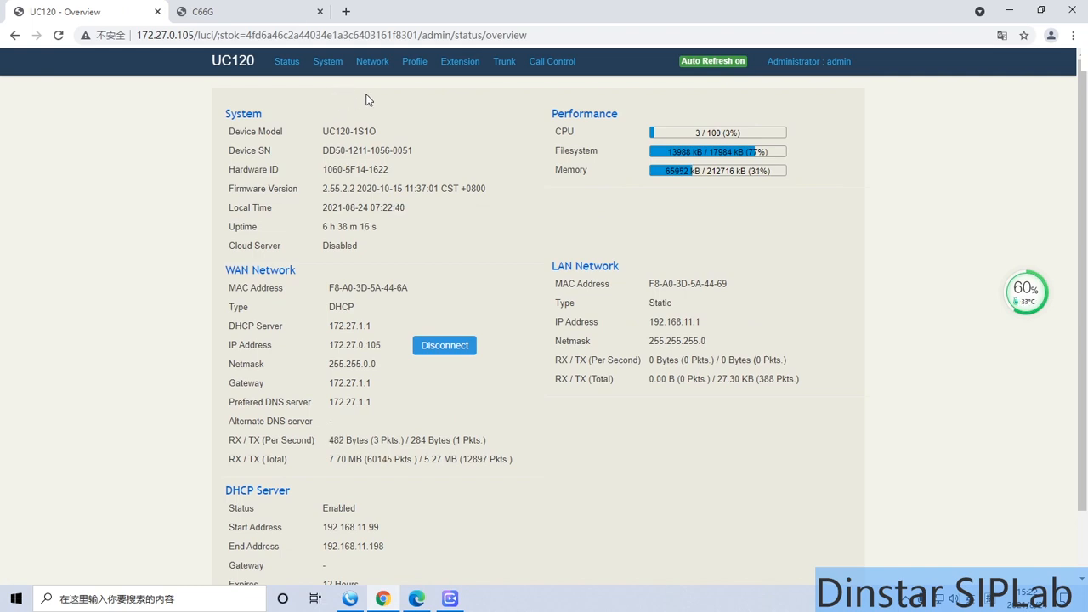
# Start a new SIP extension on the UC120 and show its SIP Phone settings.
pyautogui.moveTo(460, 63)
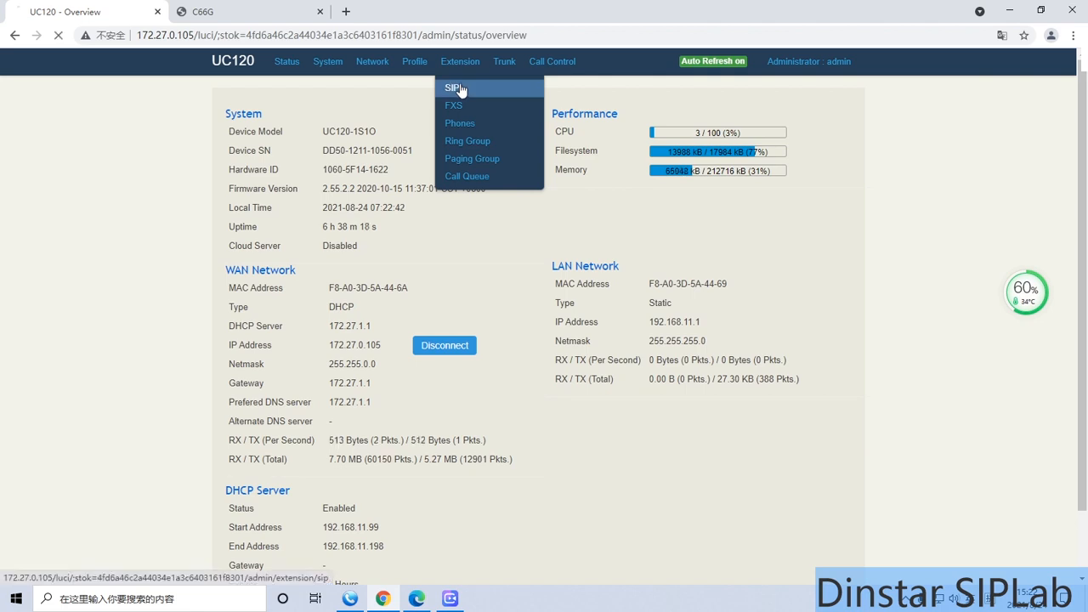
pyautogui.click(454, 90)
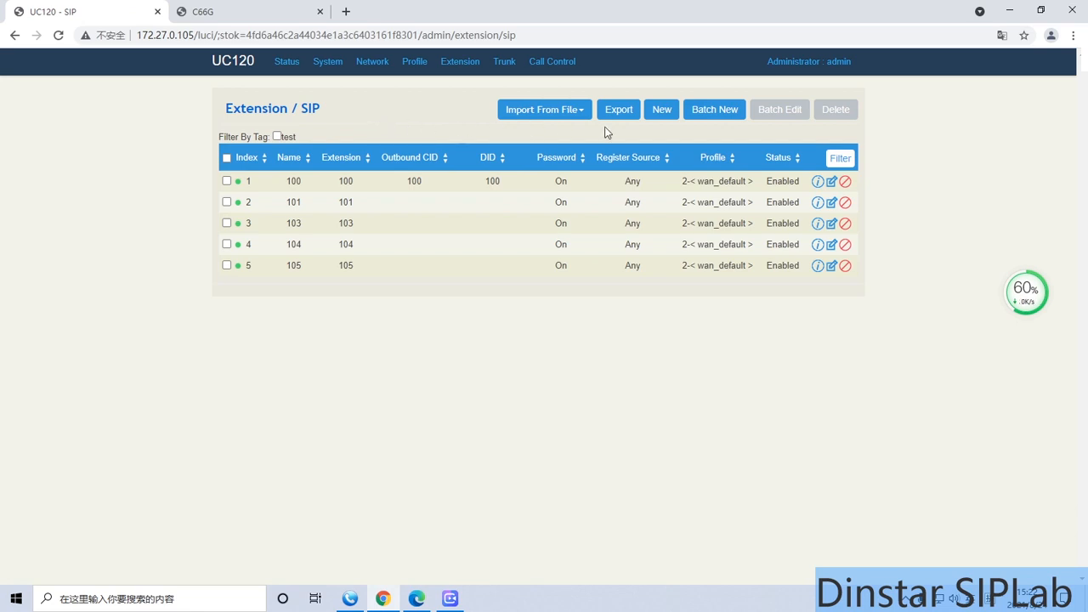
pyautogui.click(662, 110)
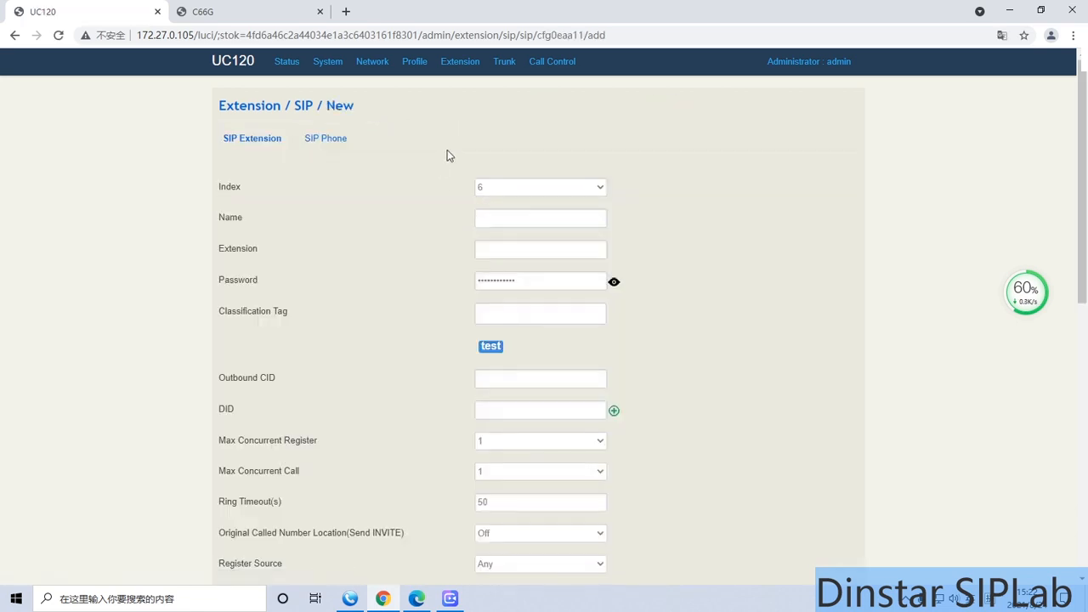
pyautogui.click(337, 140)
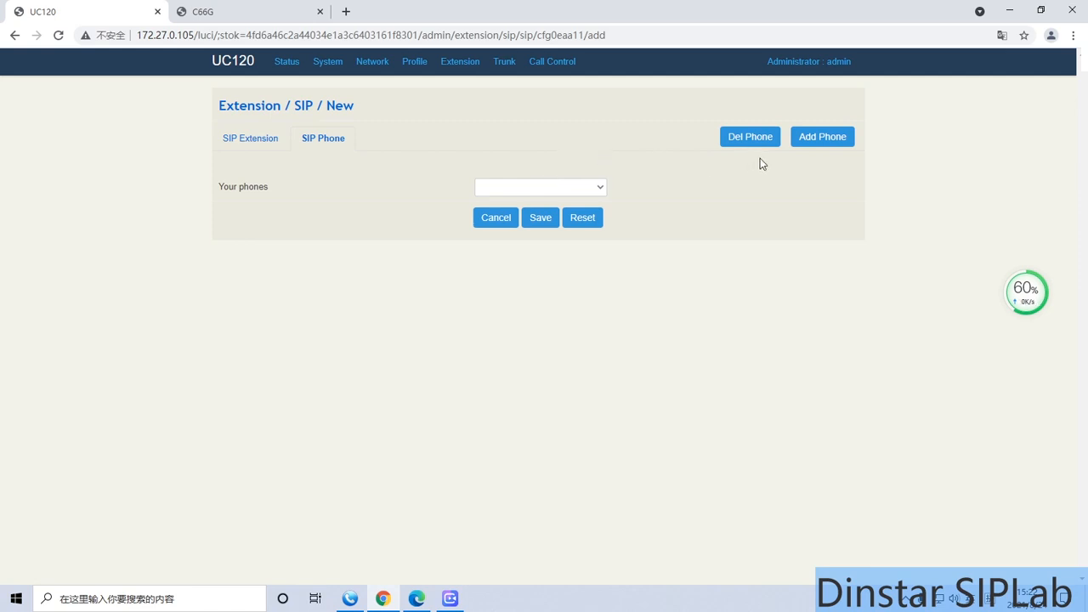
# Try adding a phone with the Dinstar C66G model to the new extension, and cancel before entering its MAC address.
pyautogui.click(821, 146)
pyautogui.click(645, 141)
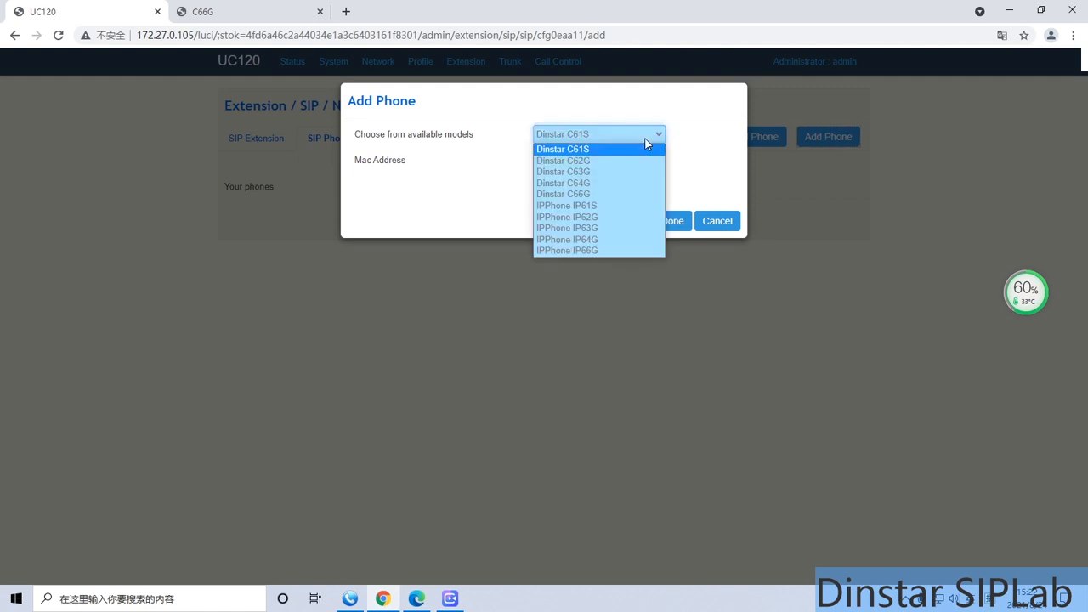
pyautogui.click(601, 193)
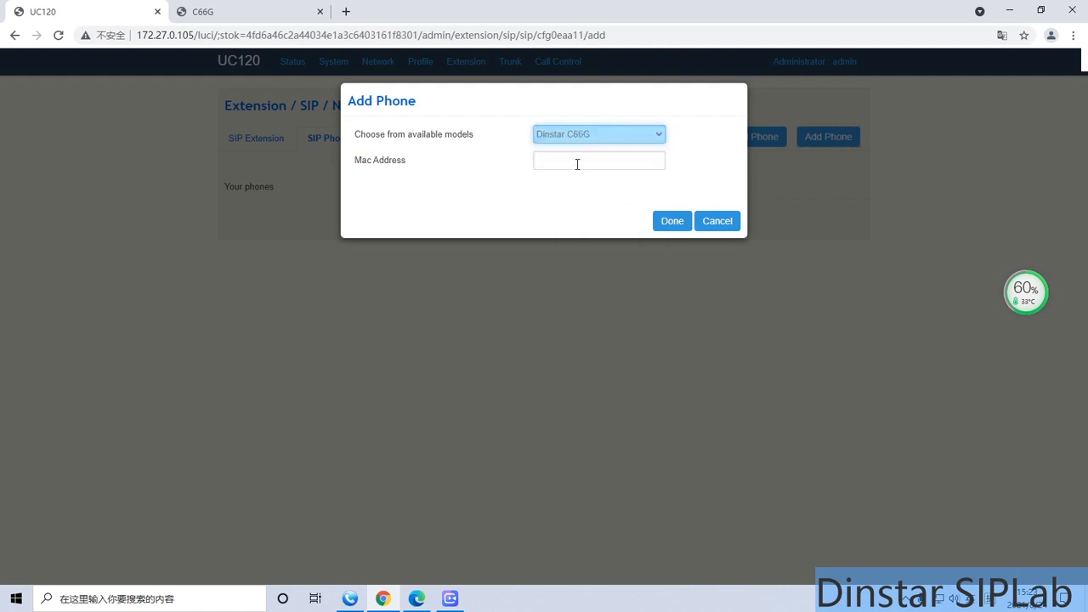
pyautogui.click(719, 224)
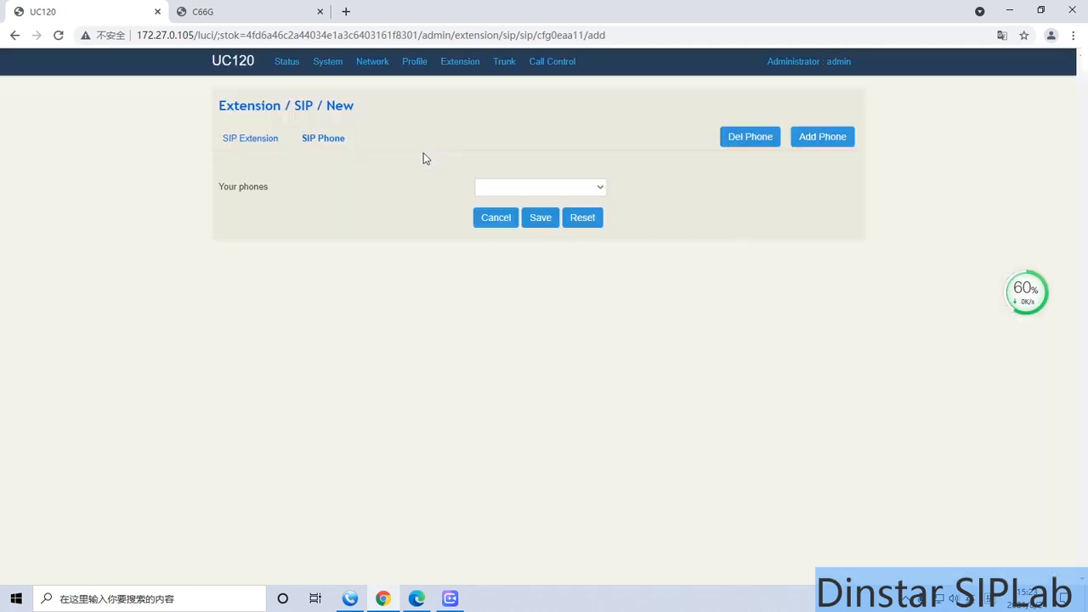
# Review the C66G phone's basic status, covering its product, network and account registration information.
pyautogui.click(204, 12)
pyautogui.scroll(-1, 452, 208)
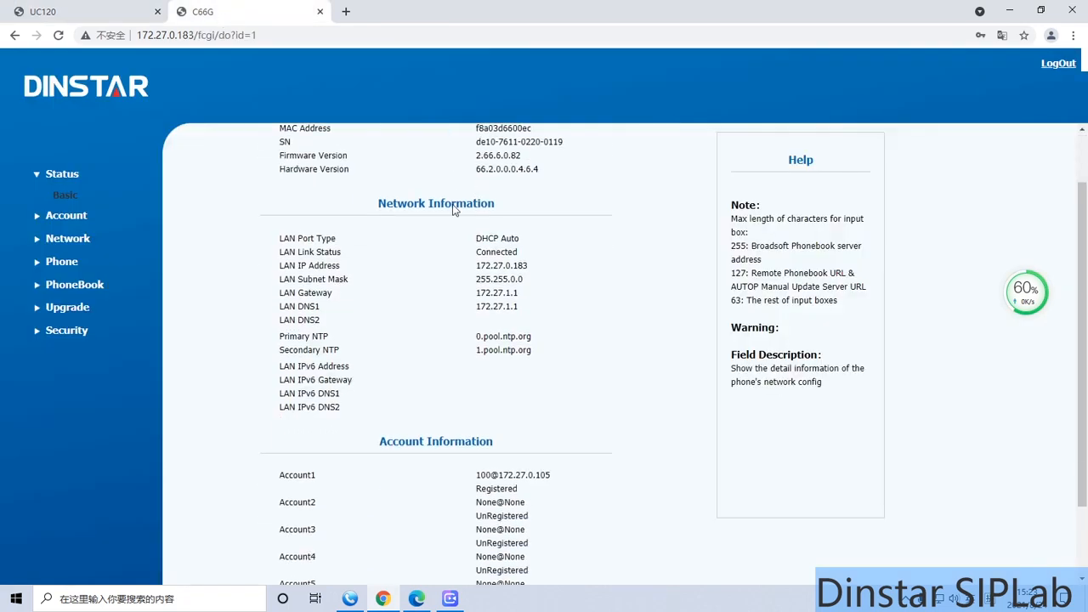
pyautogui.scroll(1, 451, 210)
pyautogui.scroll(-1, 449, 212)
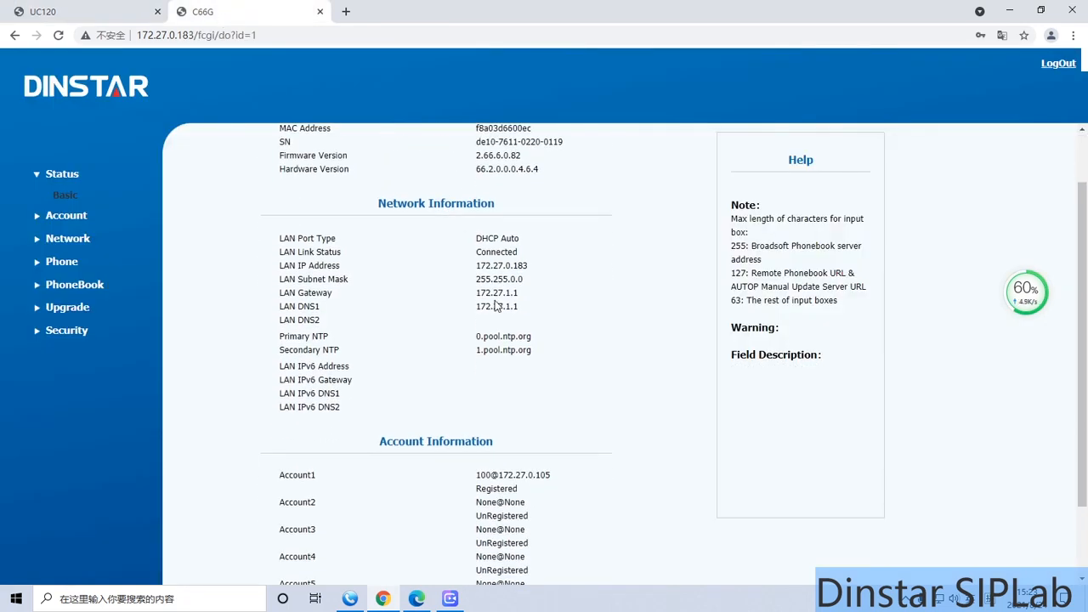
pyautogui.scroll(-1, 496, 306)
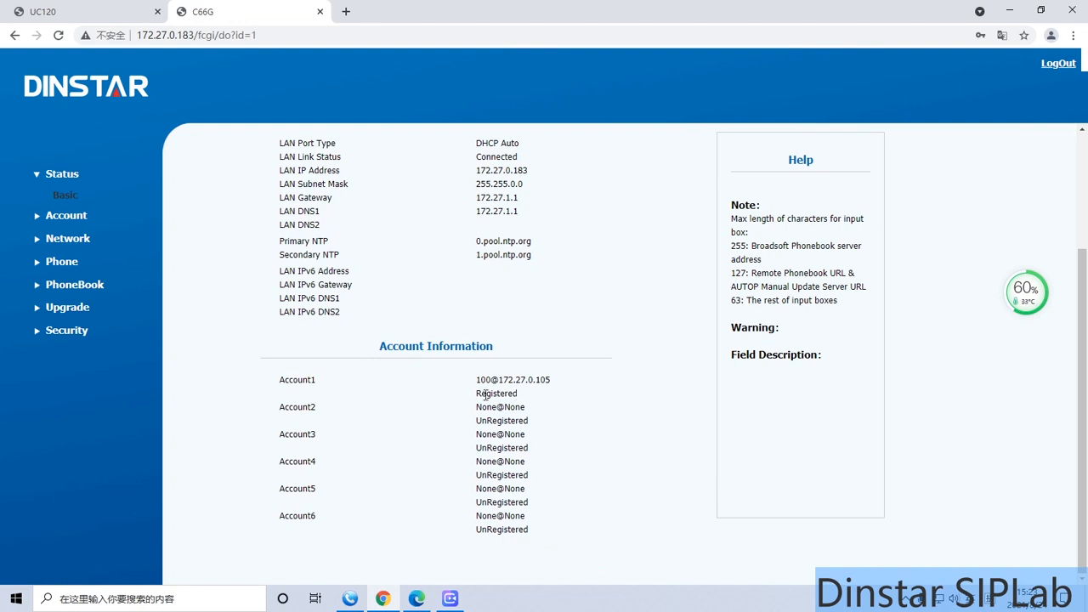
pyautogui.scroll(1, 492, 394)
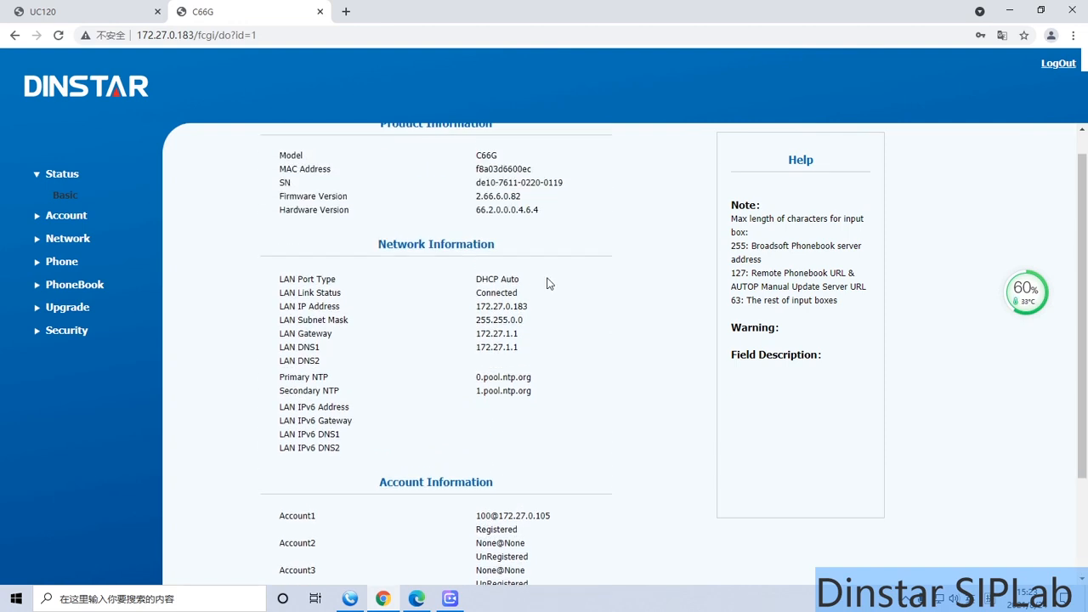
# Open the UC120's tech support ring group for editing.
pyautogui.click(85, 11)
pyautogui.moveTo(461, 66)
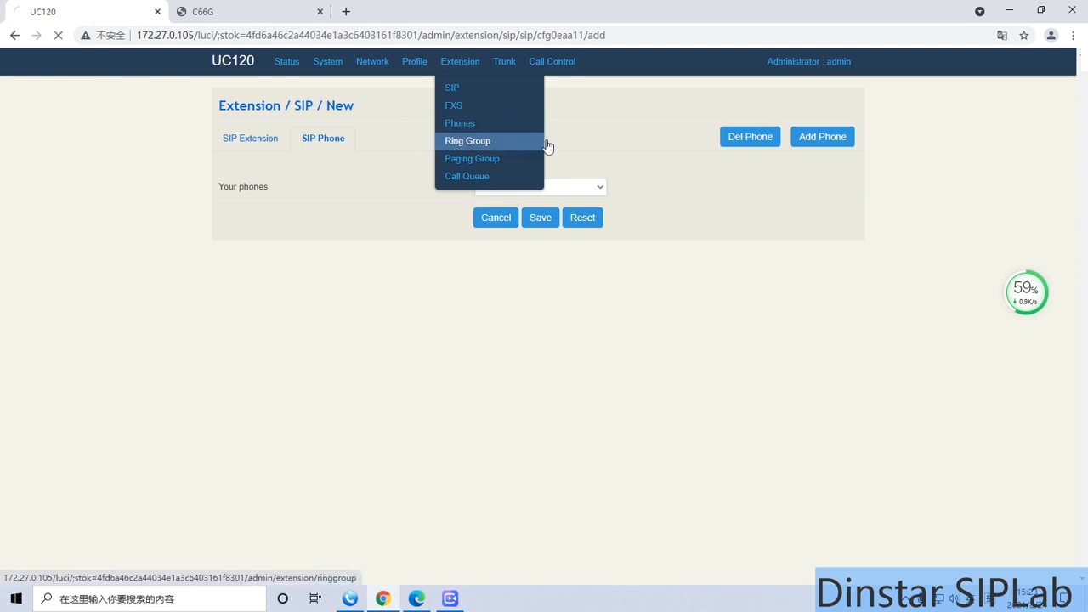
pyautogui.click(472, 142)
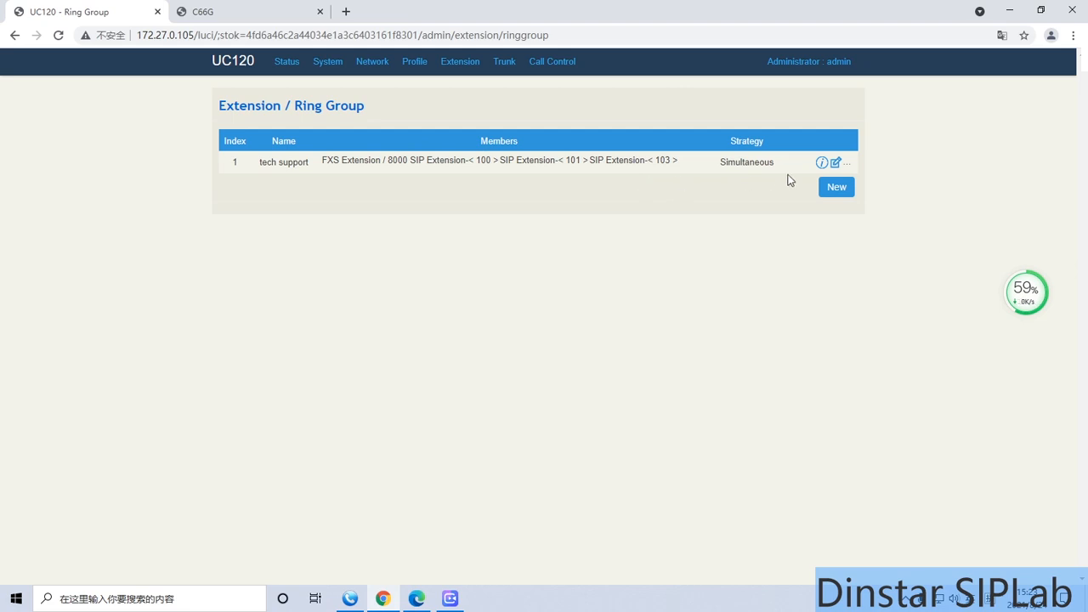
pyautogui.click(835, 162)
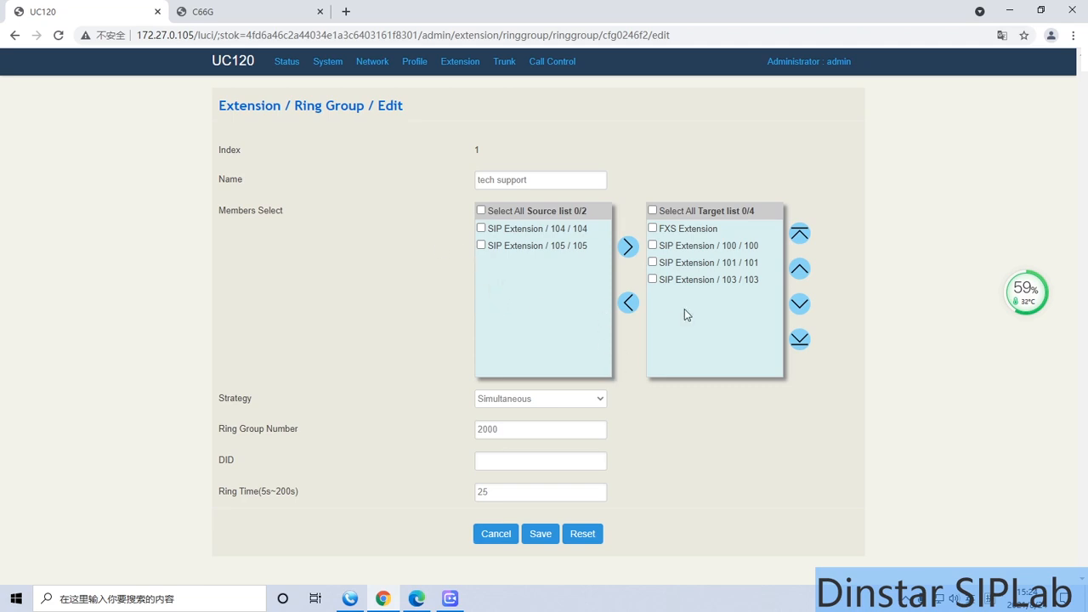
# Replace SIP extension 103 with SIP extension 105 in the ring group's members and view the available ring strategies.
pyautogui.click(685, 283)
pyautogui.click(628, 302)
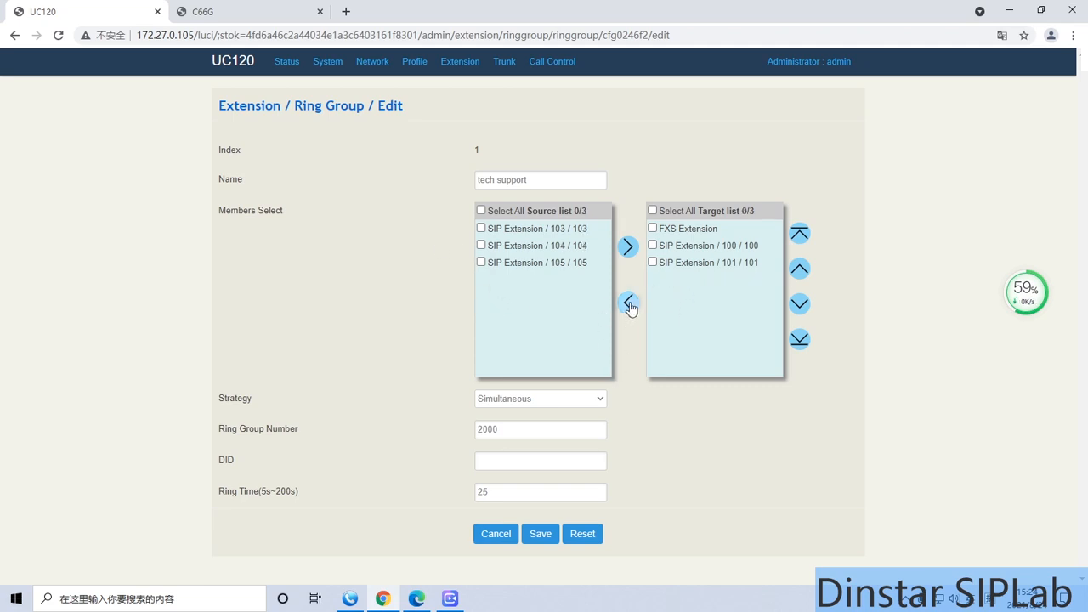
pyautogui.click(543, 265)
pyautogui.click(629, 248)
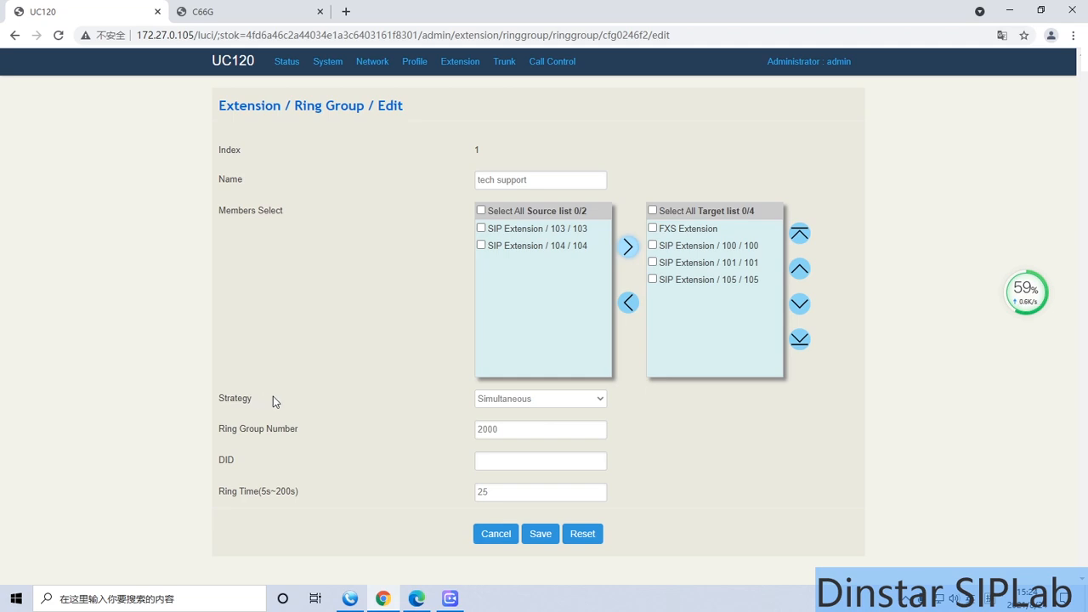
pyautogui.click(599, 399)
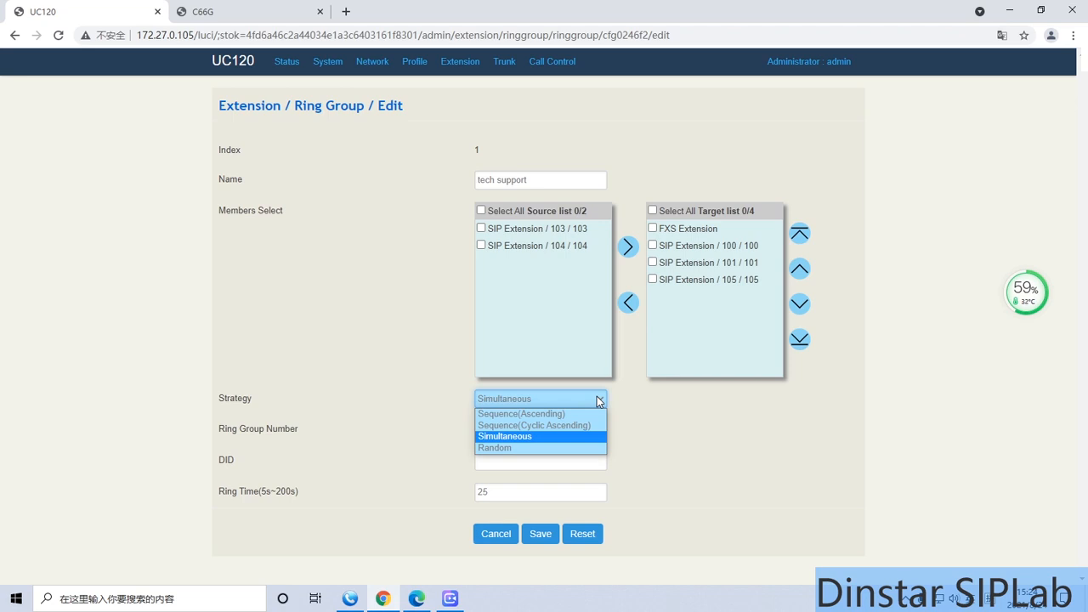
pyautogui.click(293, 413)
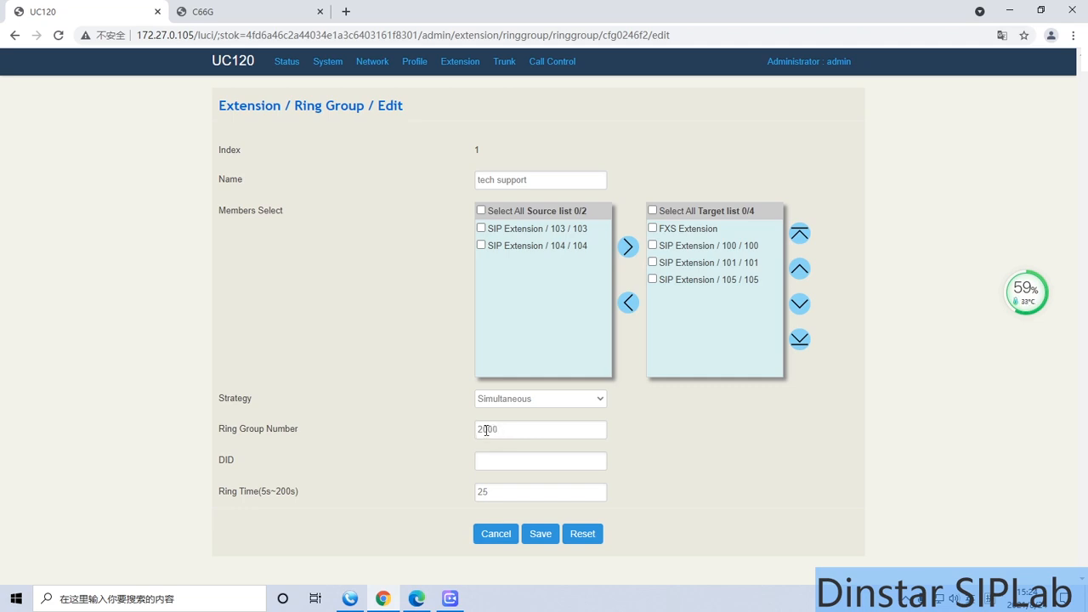
# Open the FXO trunk with extension 8001 for editing.
pyautogui.moveTo(460, 61)
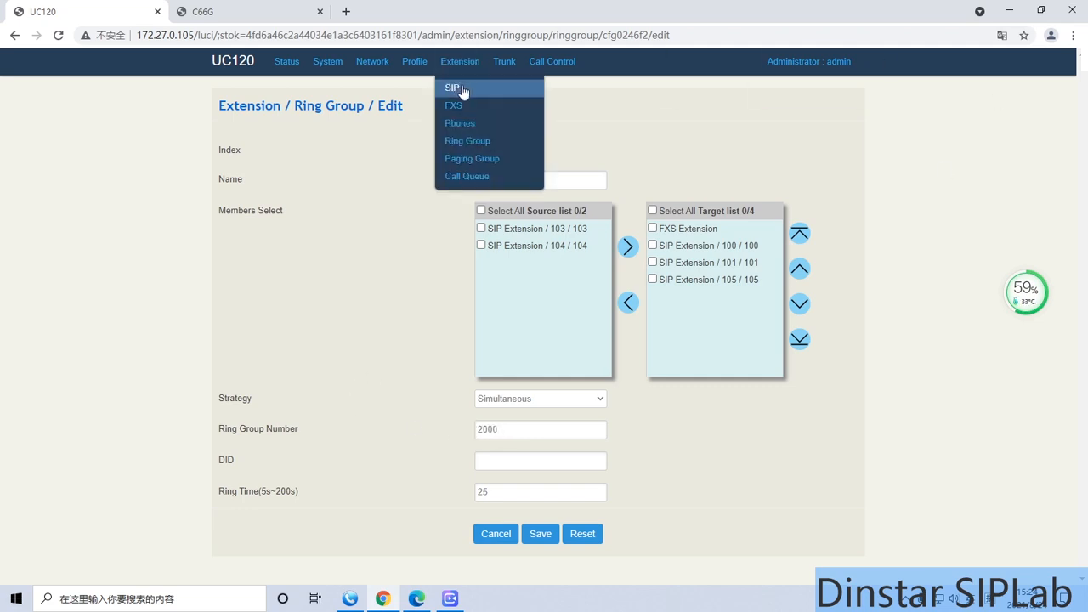
pyautogui.moveTo(504, 68)
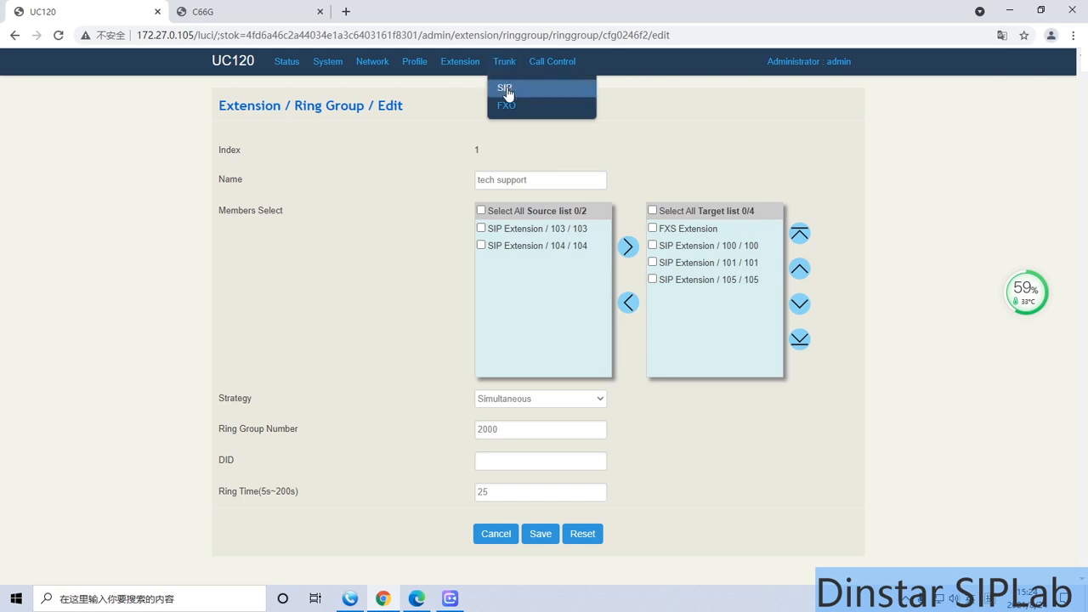
pyautogui.click(507, 106)
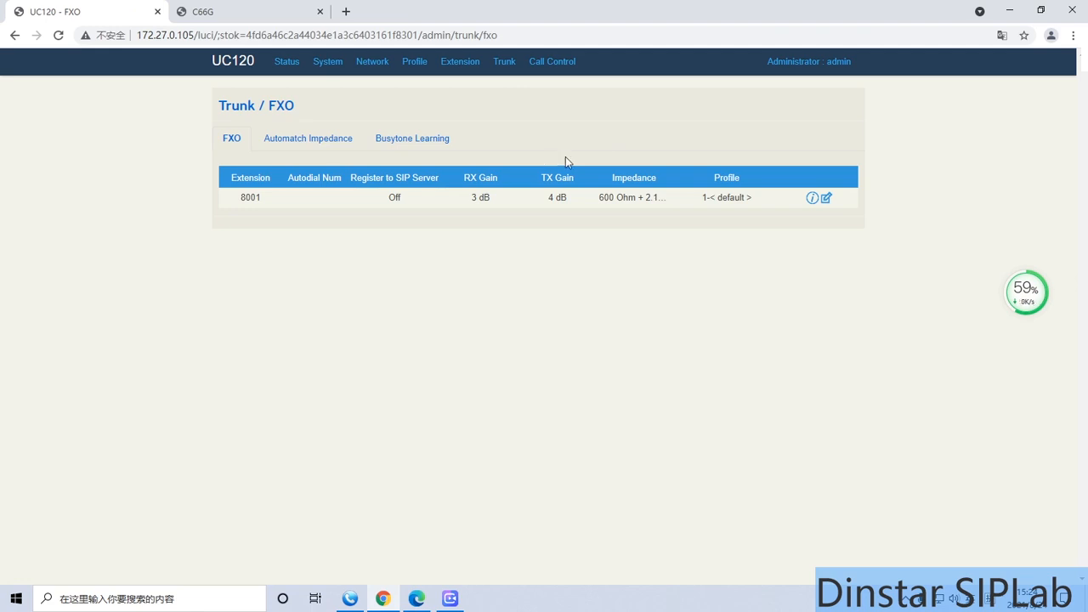
pyautogui.click(826, 198)
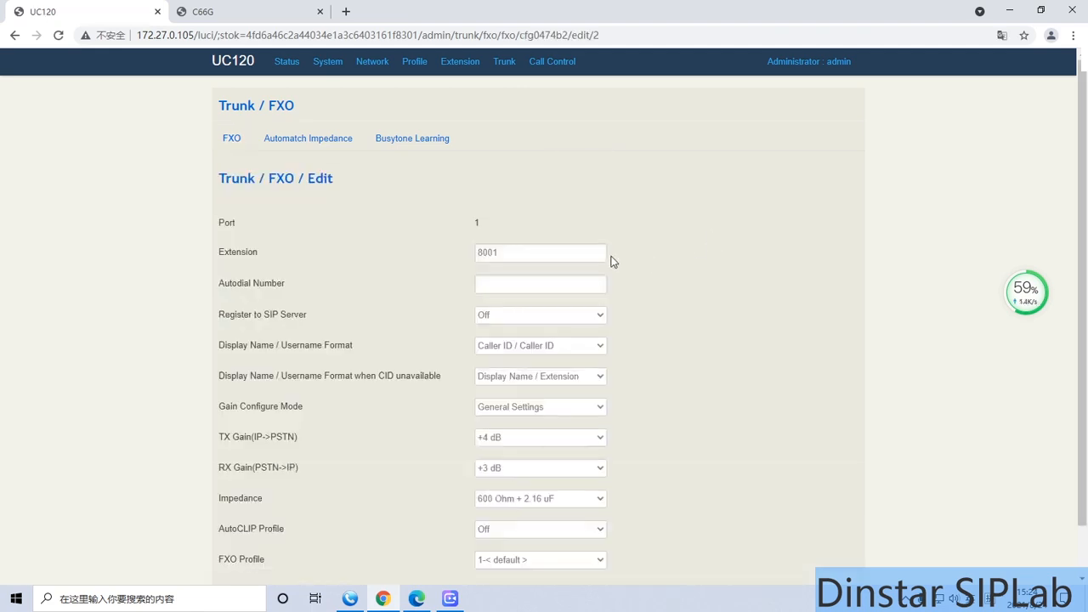
# Review the FXO trunk's edit settings and open the SIP trunk list.
pyautogui.scroll(-1, 612, 260)
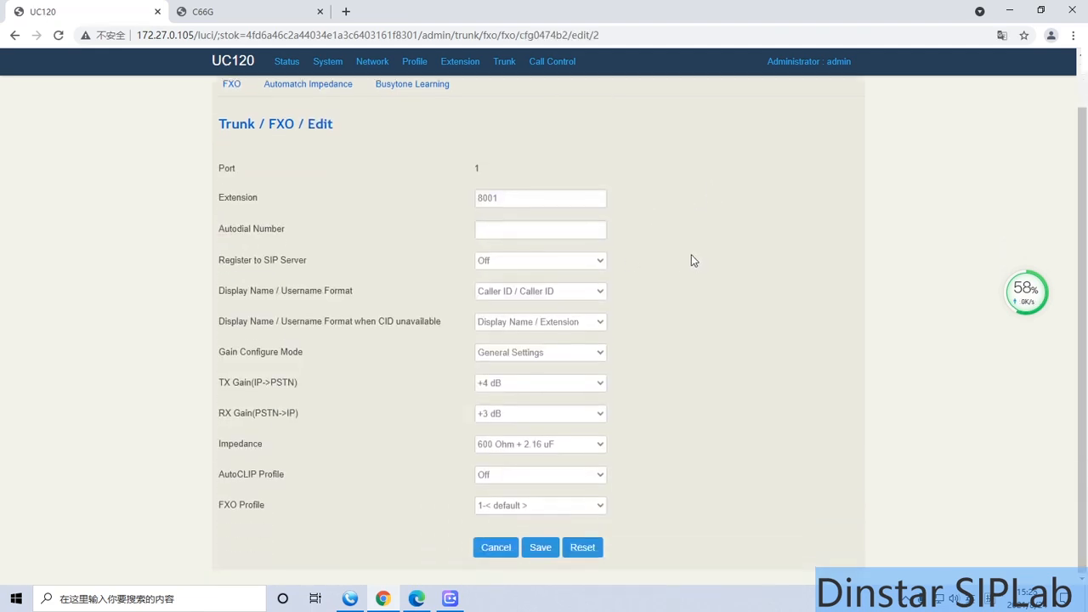
pyautogui.scroll(1, 687, 255)
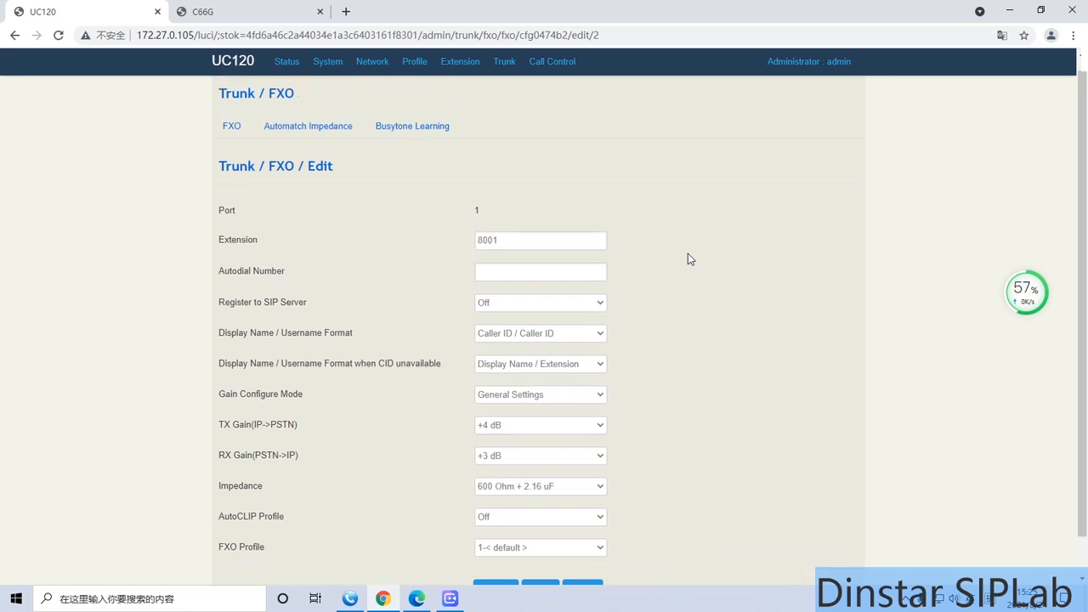
pyautogui.click(515, 86)
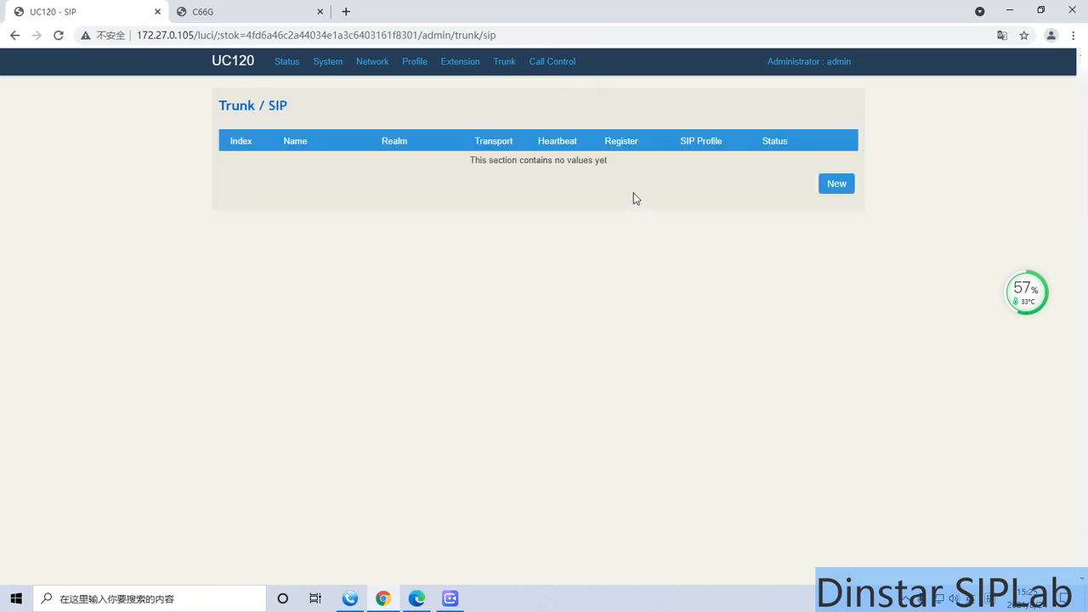
# Open the call route list and consult the step 5 routing instructions in the setup guide PDF before returning to the UC120.
pyautogui.moveTo(560, 66)
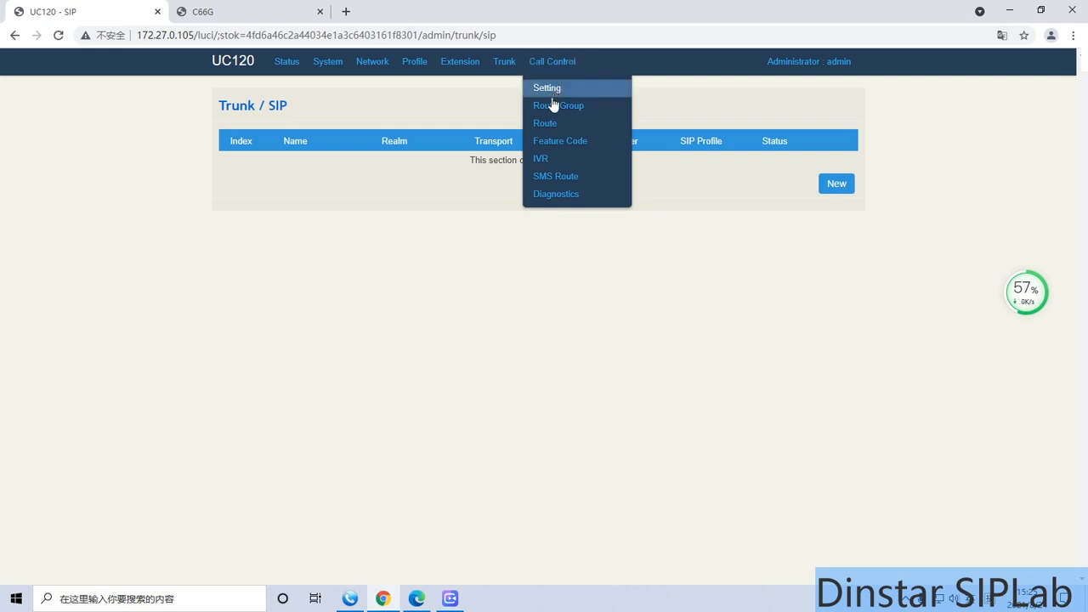
pyautogui.click(545, 125)
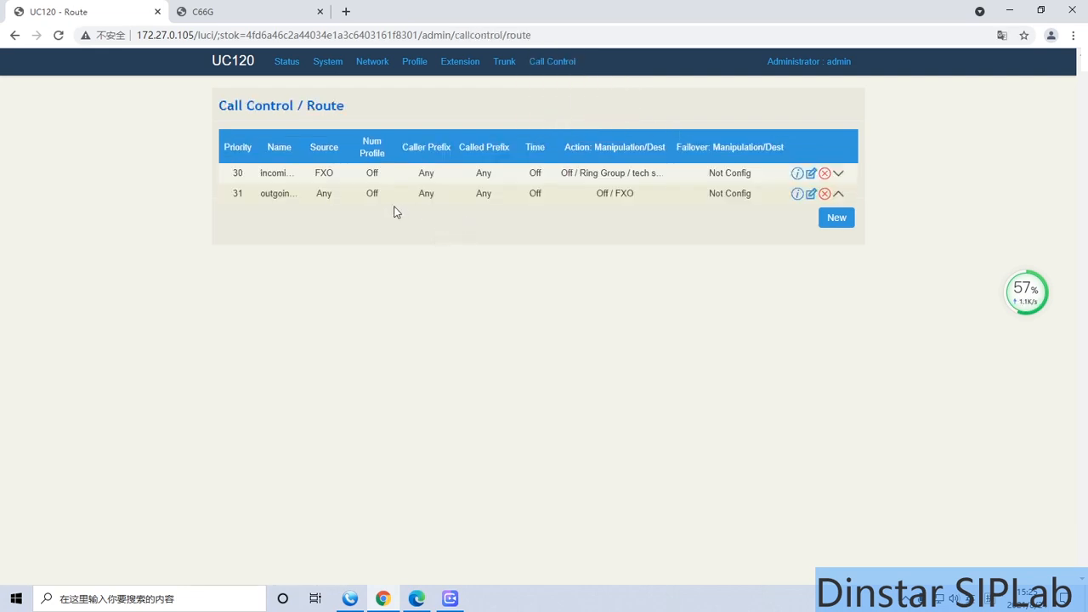
pyautogui.click(414, 599)
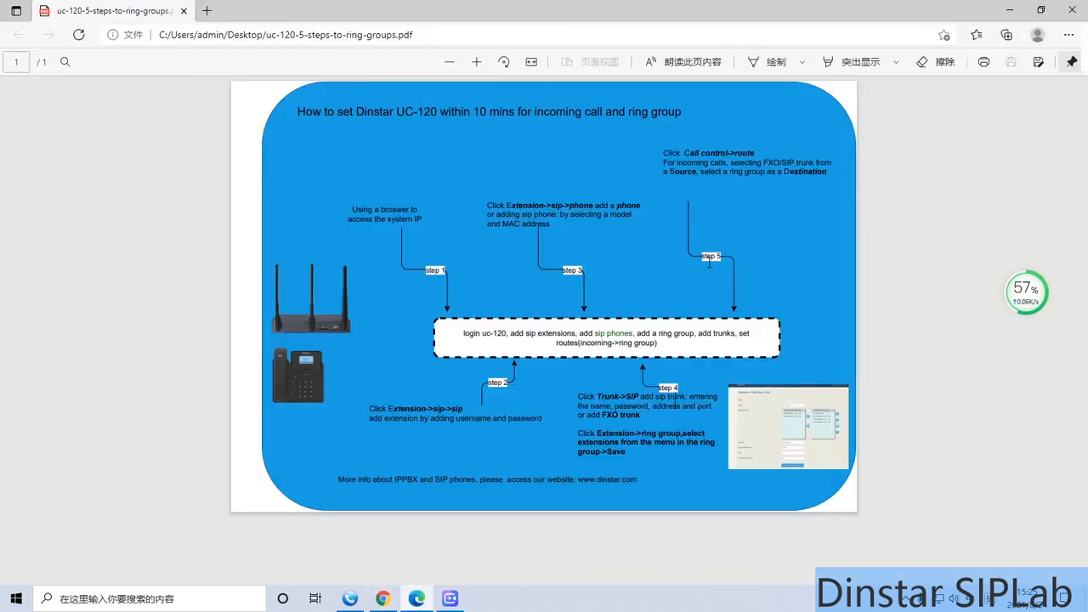
pyautogui.click(385, 599)
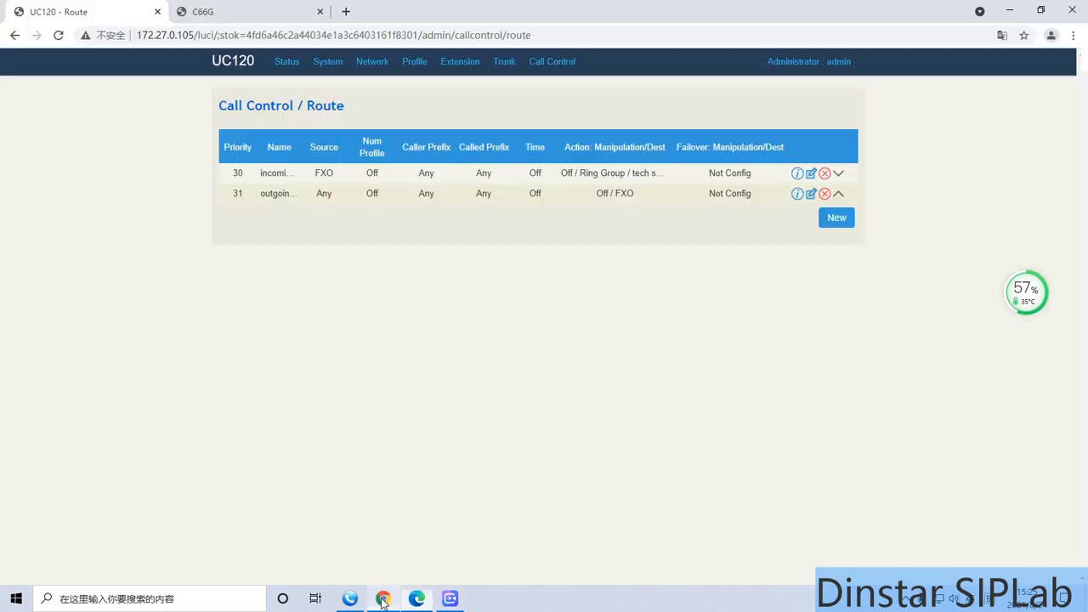
# Edit the incoming call route from the FXO trunk, choose Ring Group / tech support as its destination and save the route.
pyautogui.moveTo(801, 176)
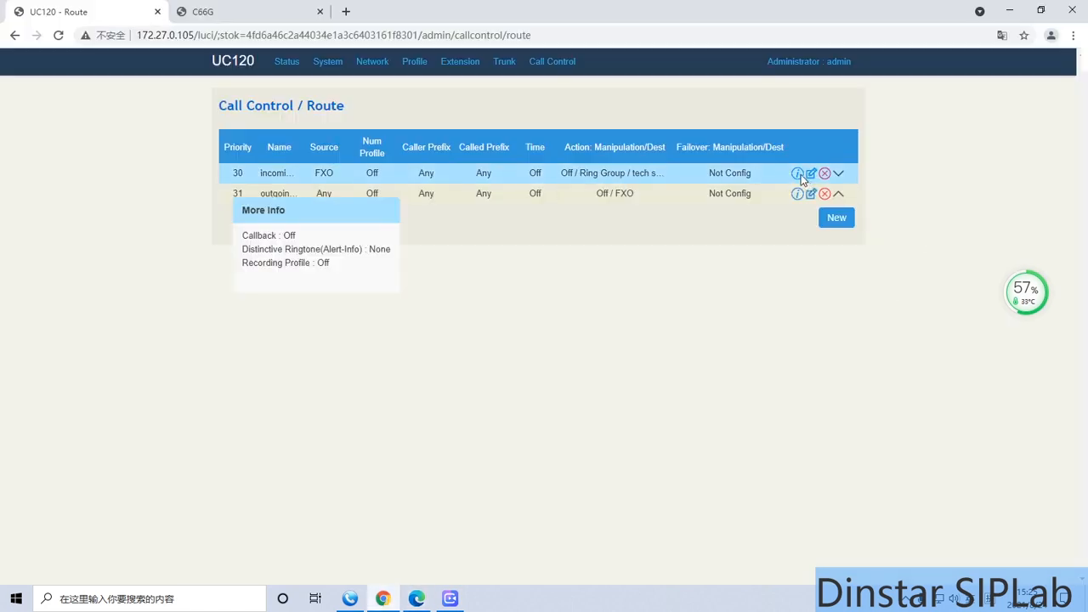
pyautogui.click(810, 173)
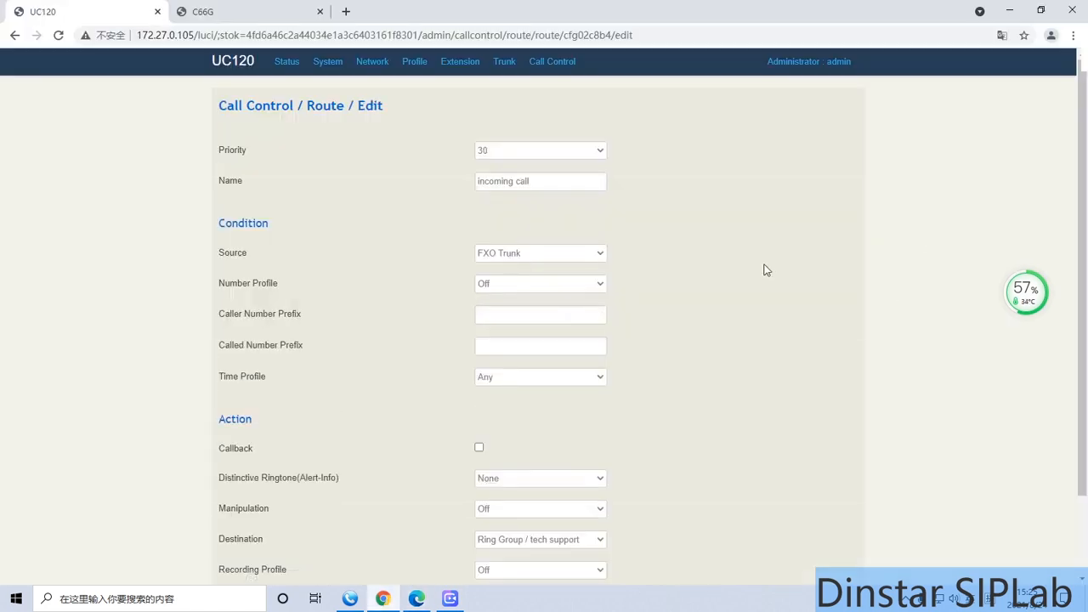
pyautogui.scroll(-2, 748, 265)
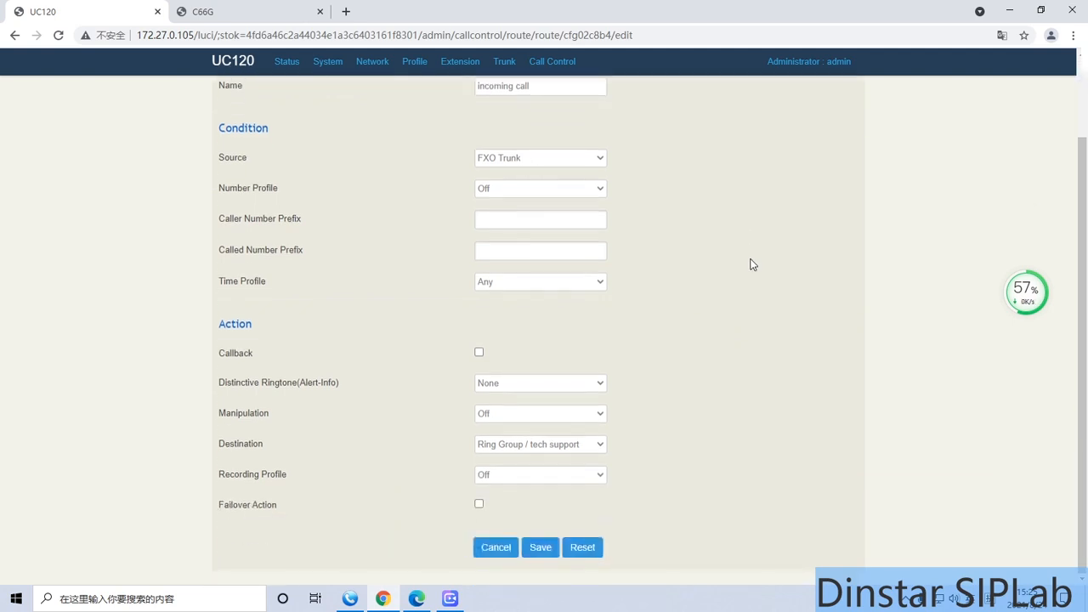
pyautogui.scroll(2, 619, 352)
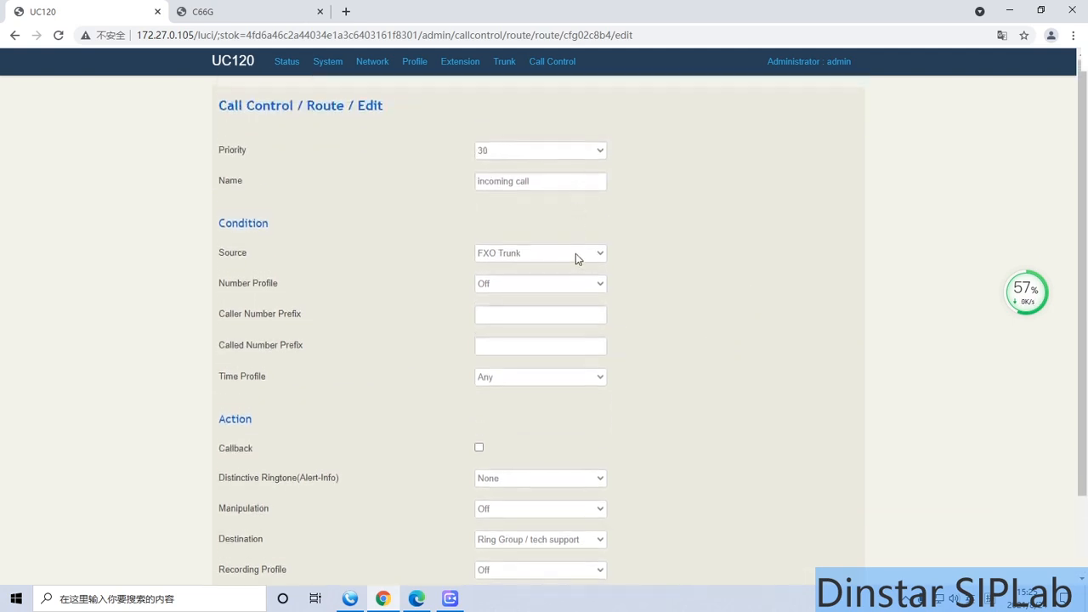
pyautogui.scroll(-2, 481, 318)
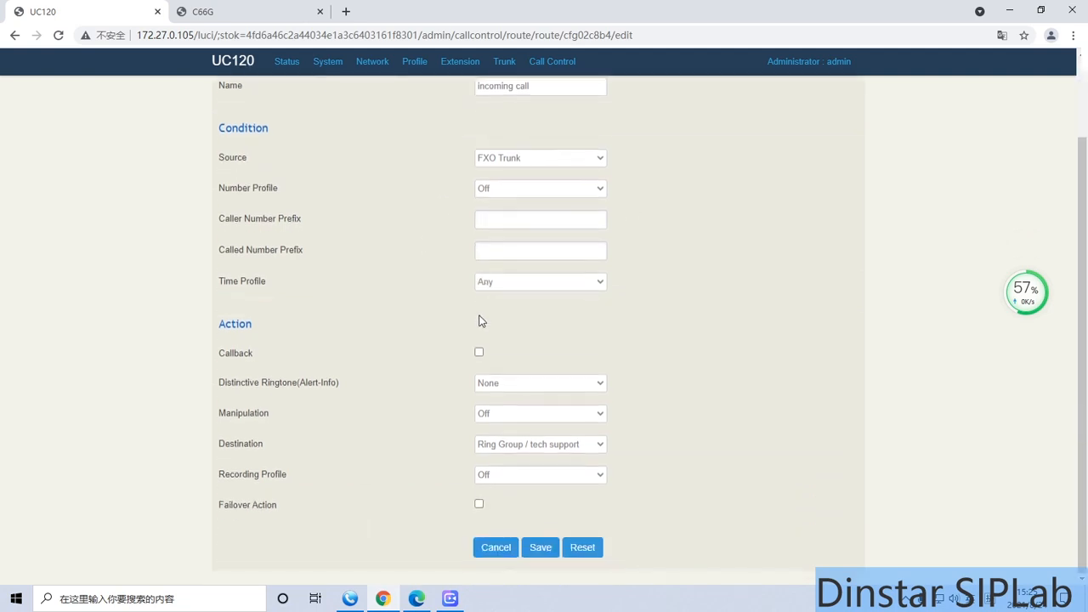
pyautogui.click(572, 448)
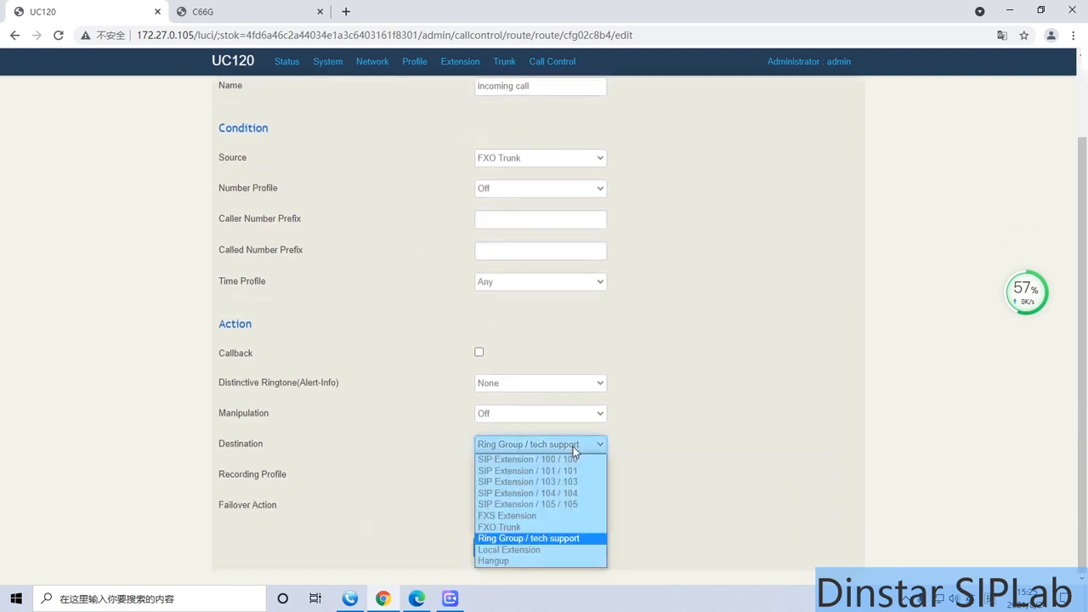
pyautogui.click(559, 539)
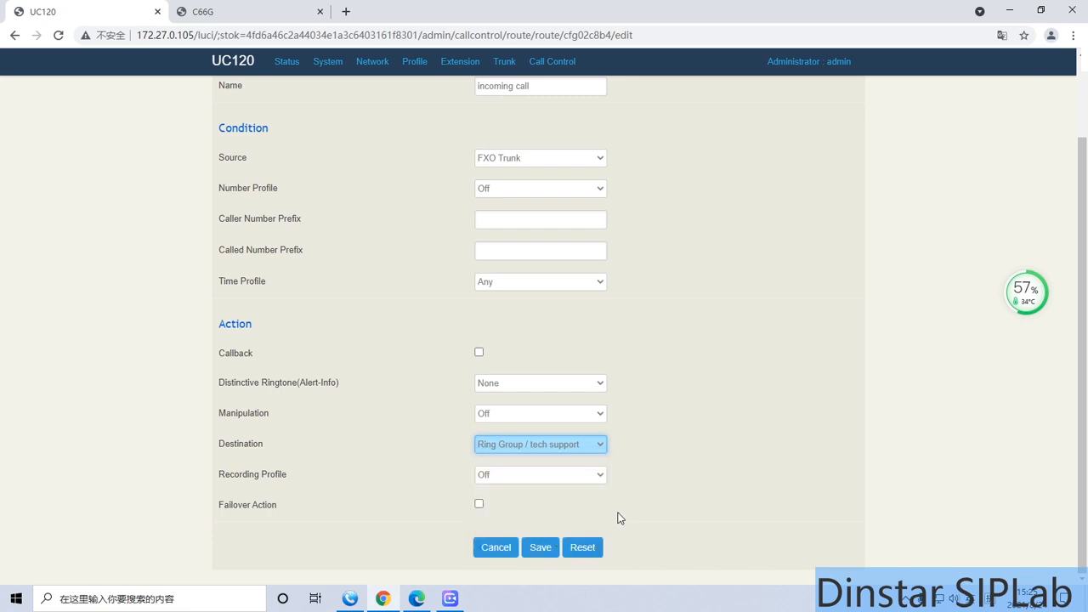
pyautogui.click(548, 547)
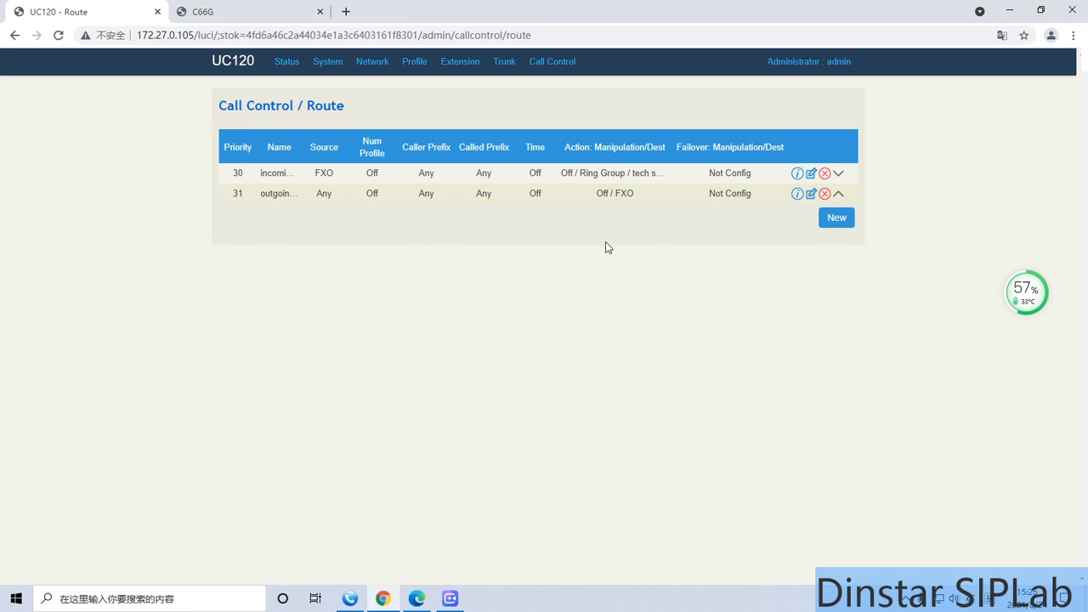
# Switch to MicroSIP, review the account settings for extension 105 and save them.
pyautogui.click(350, 598)
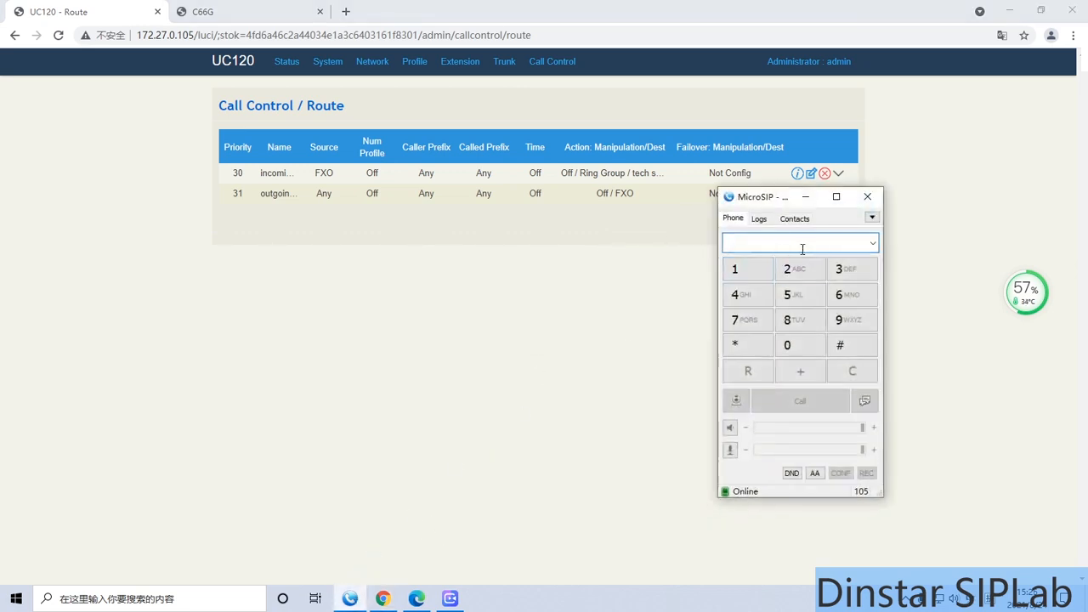
pyautogui.click(871, 217)
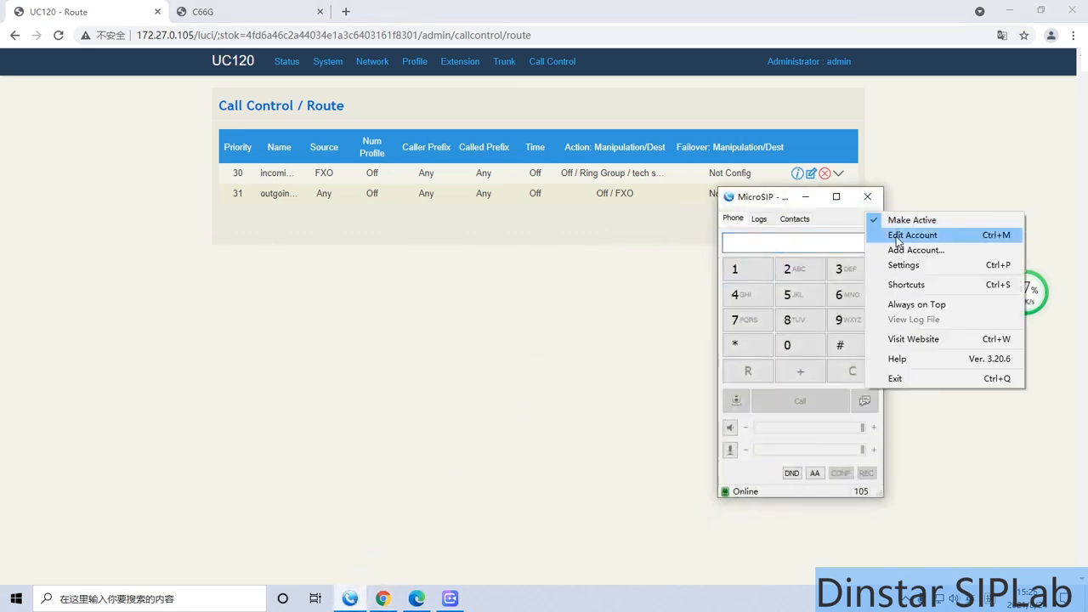
pyautogui.click(897, 237)
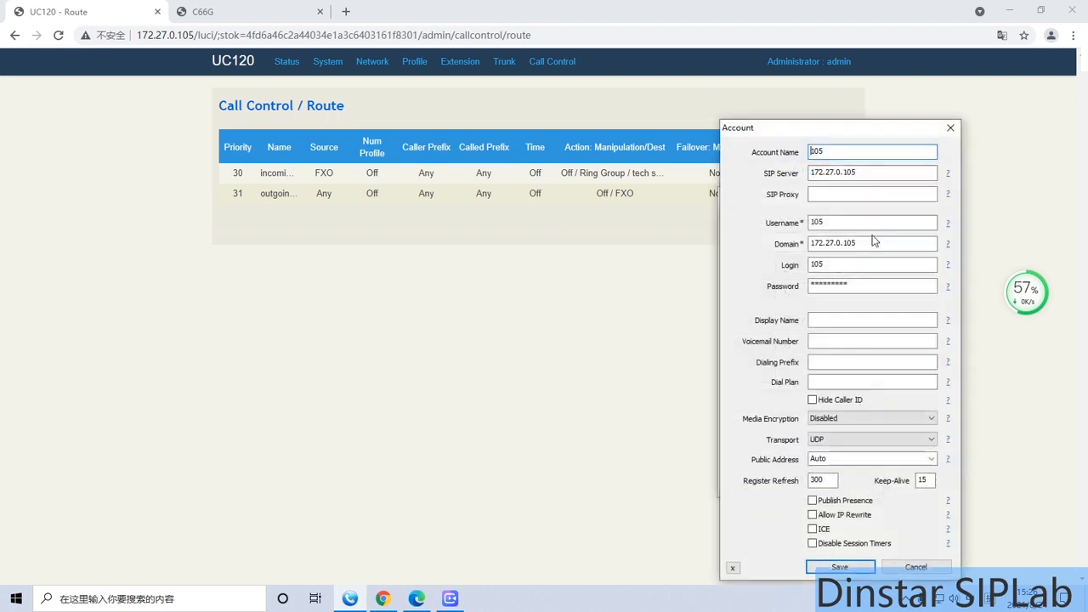
pyautogui.click(812, 568)
# Call the ring group number 2000 from the MicroSIP softphone.
pyautogui.click(806, 273)
pyautogui.click(801, 351)
pyautogui.click(802, 351)
pyautogui.click(801, 350)
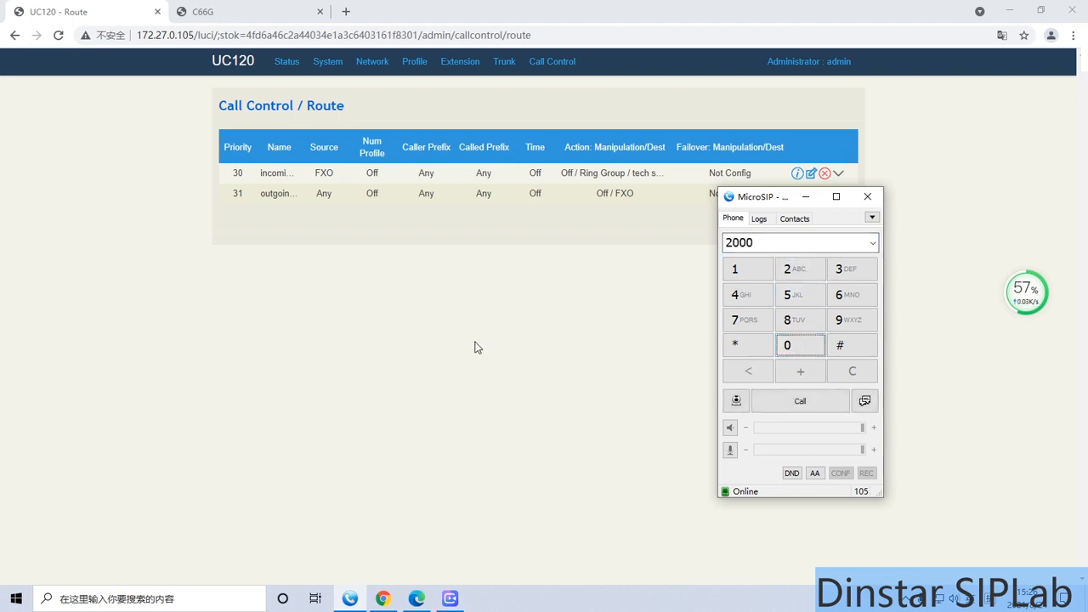
pyautogui.click(787, 407)
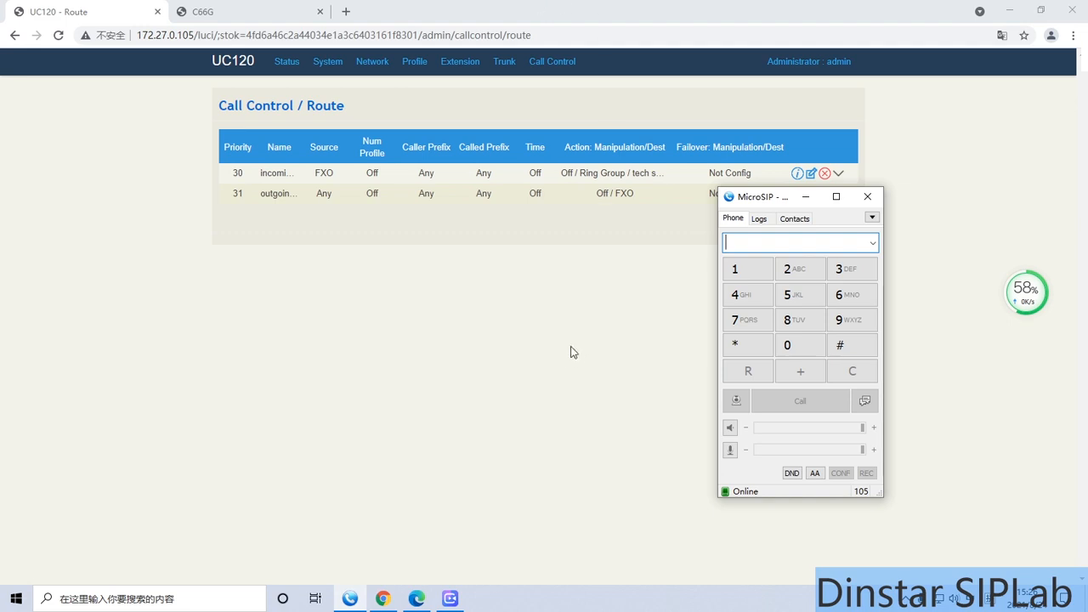
# Return to the UC120 web page and check the registration status of the SIP extensions.
pyautogui.click(613, 326)
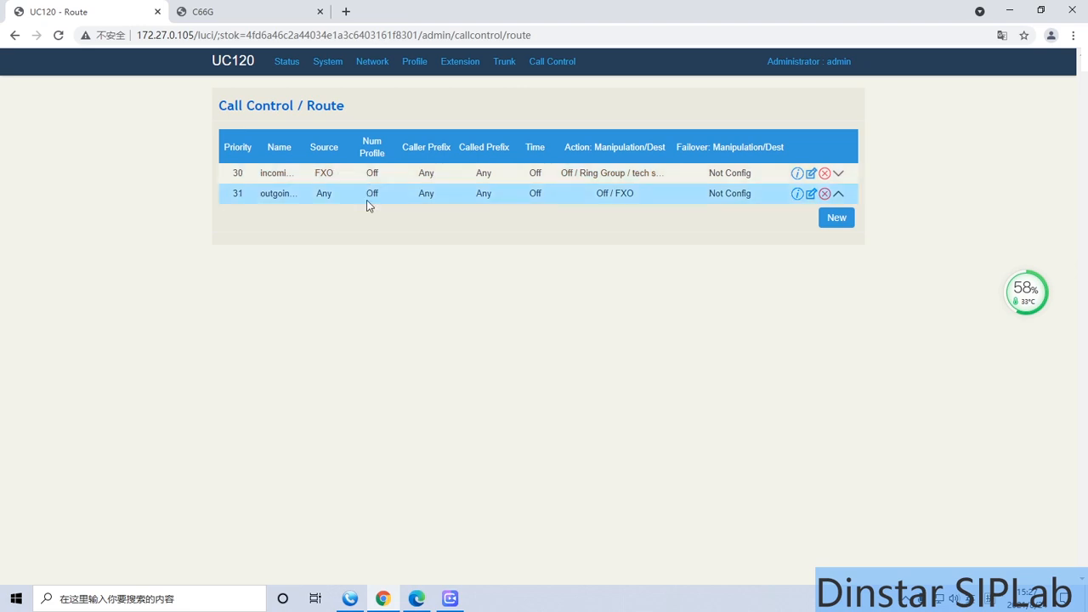
pyautogui.moveTo(287, 66)
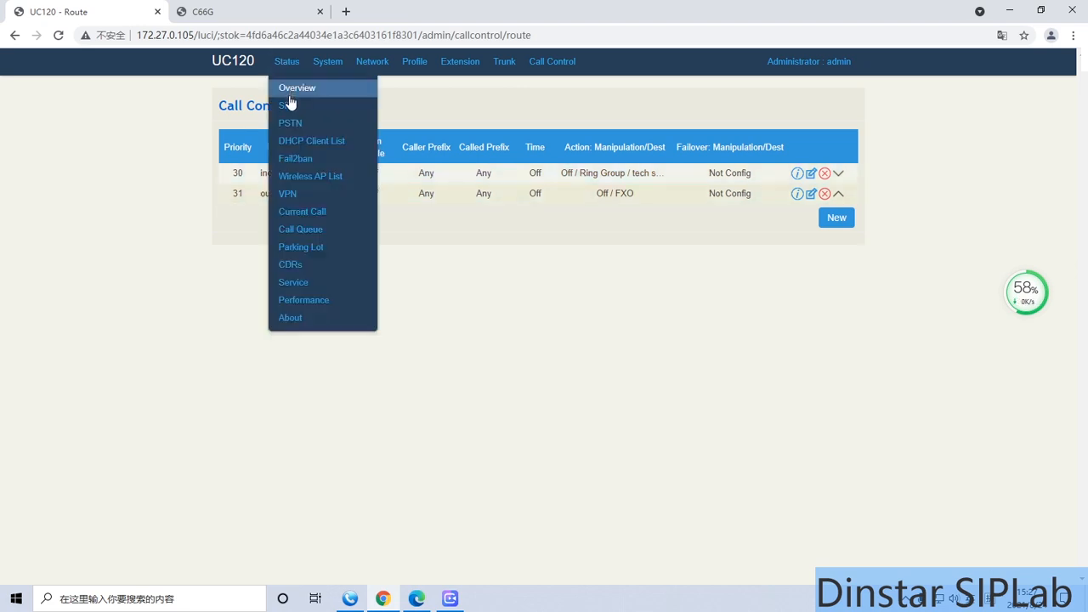
pyautogui.click(287, 105)
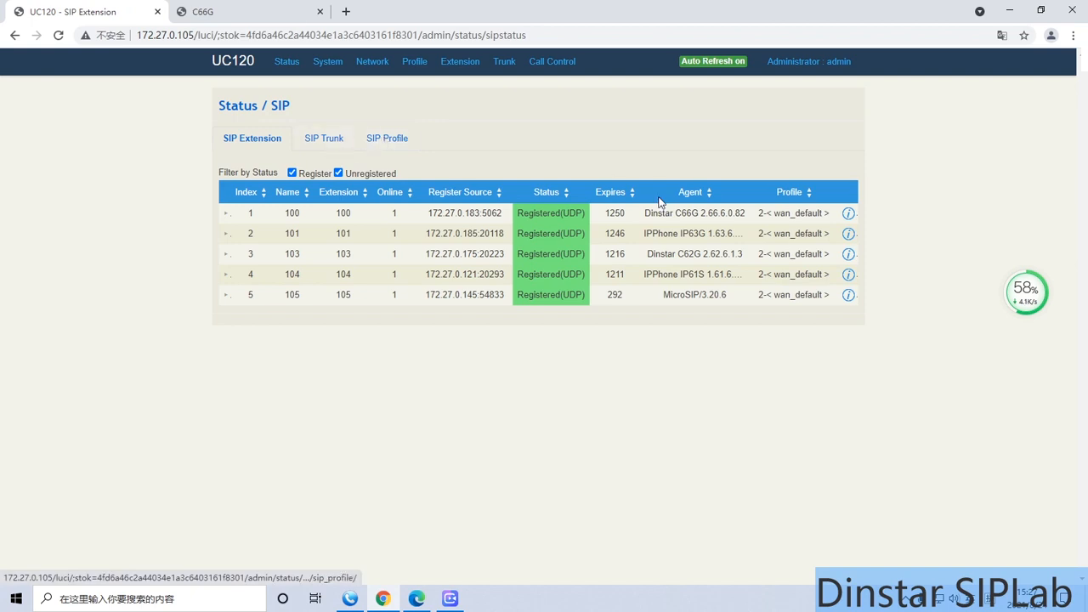
# Open the call detail records and view the signaling flow of the most recent FXO trunk call to the ring group.
pyautogui.moveTo(299, 65)
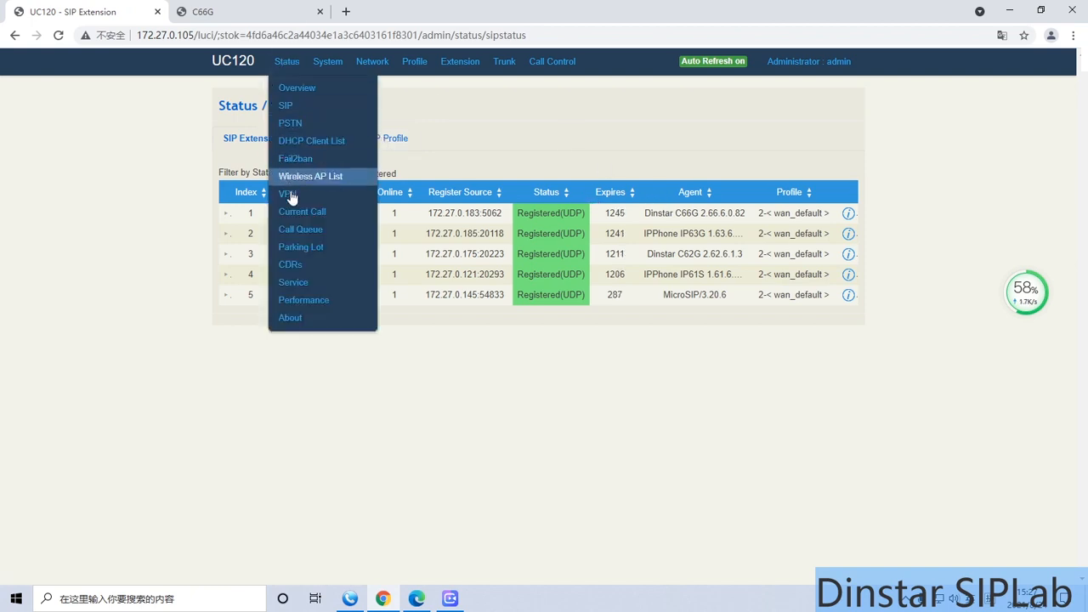
pyautogui.click(299, 264)
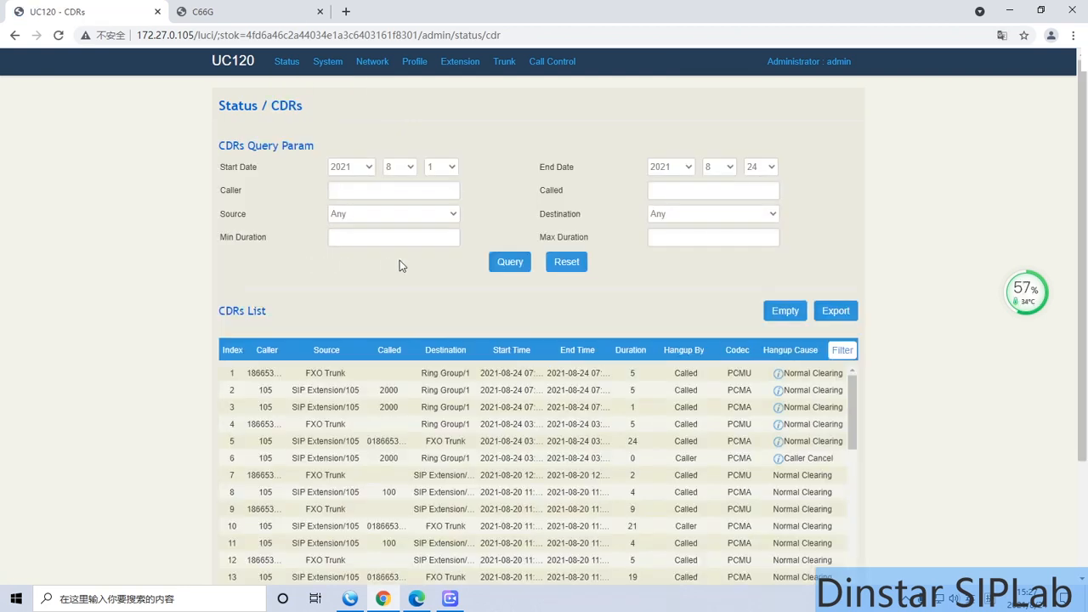
pyautogui.scroll(-1, 399, 258)
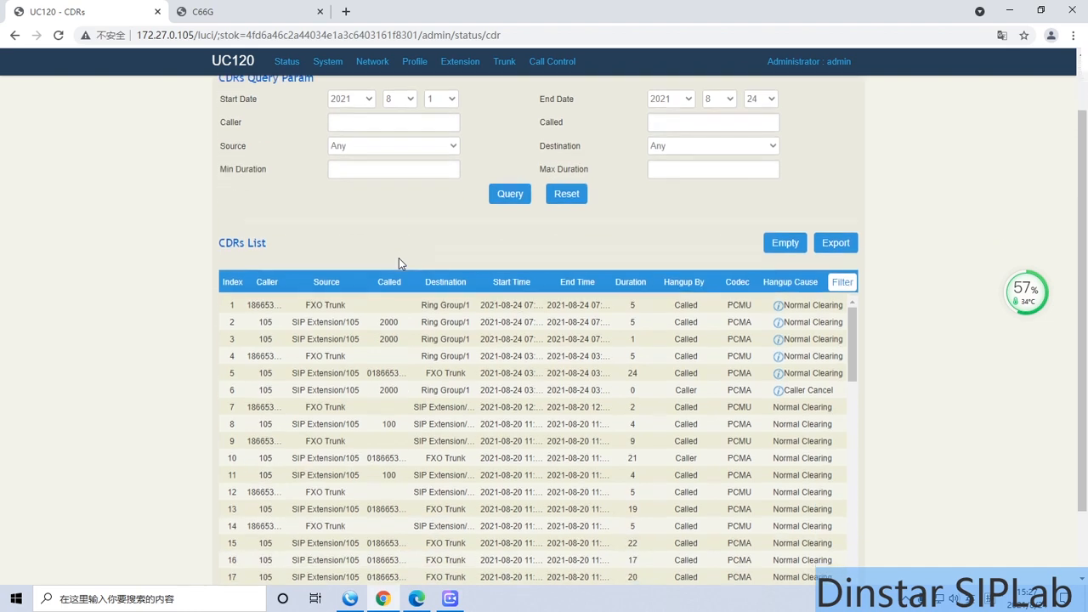
pyautogui.moveTo(332, 304)
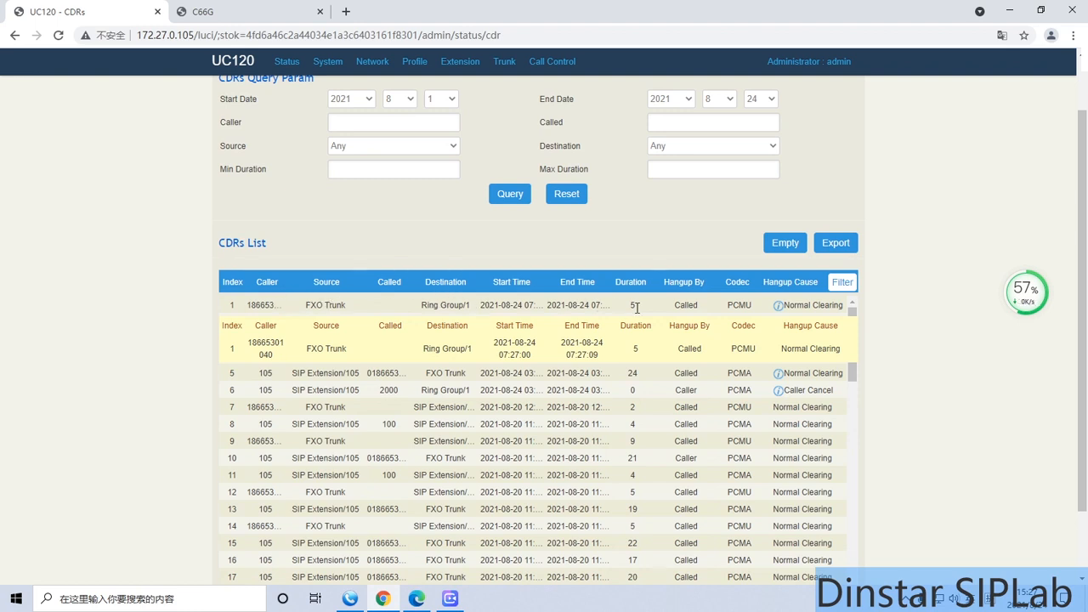
pyautogui.click(779, 306)
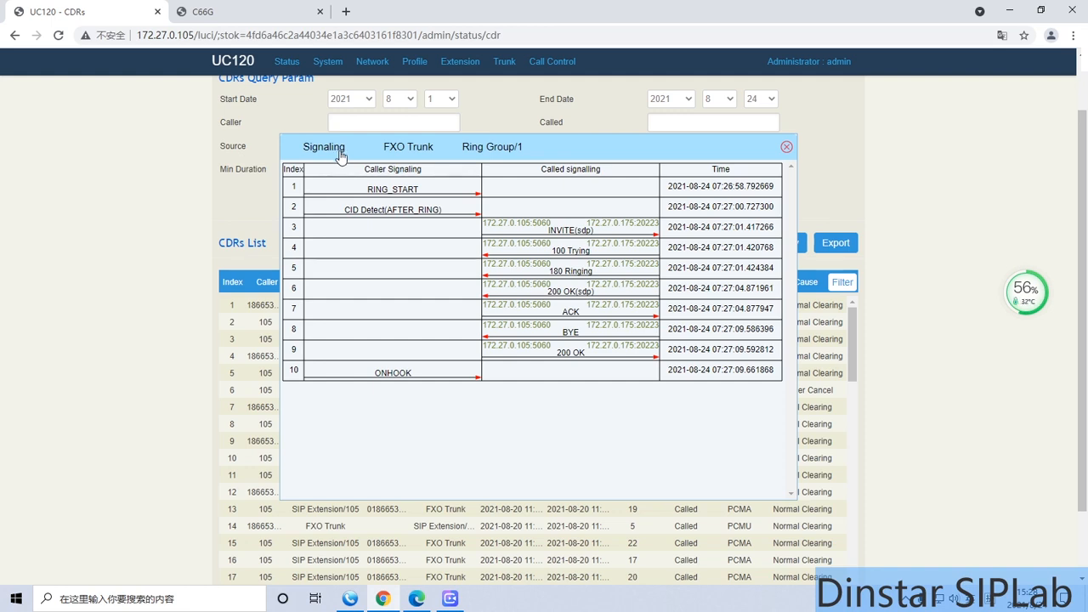
# Examine the call's FXO trunk signaling messages and the full Ring Group/1 SIP message log, from the INVITE to the final 200 OK.
pyautogui.click(413, 150)
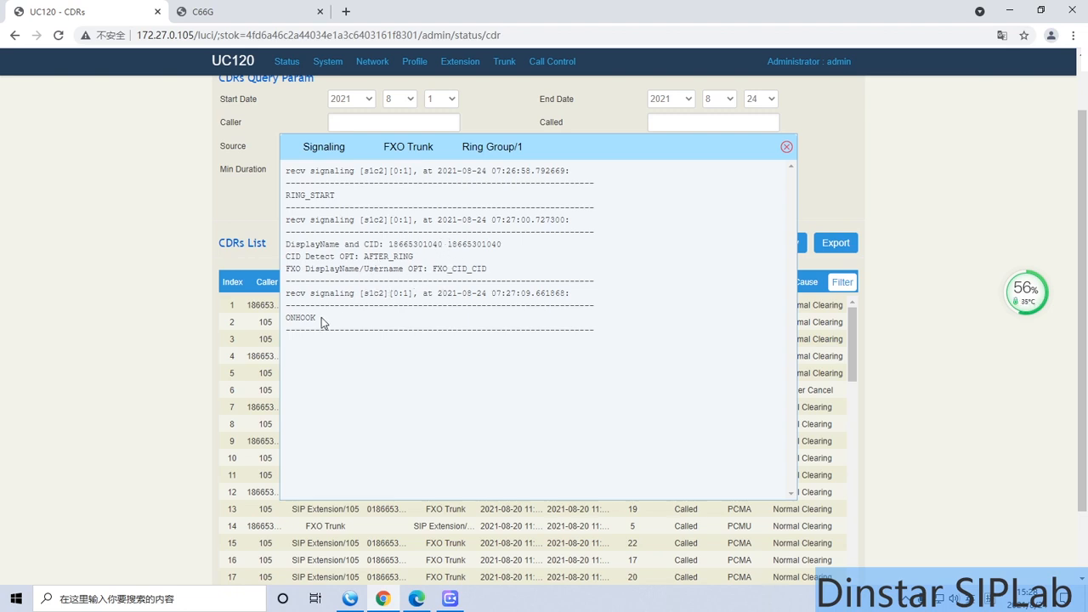
pyautogui.click(493, 152)
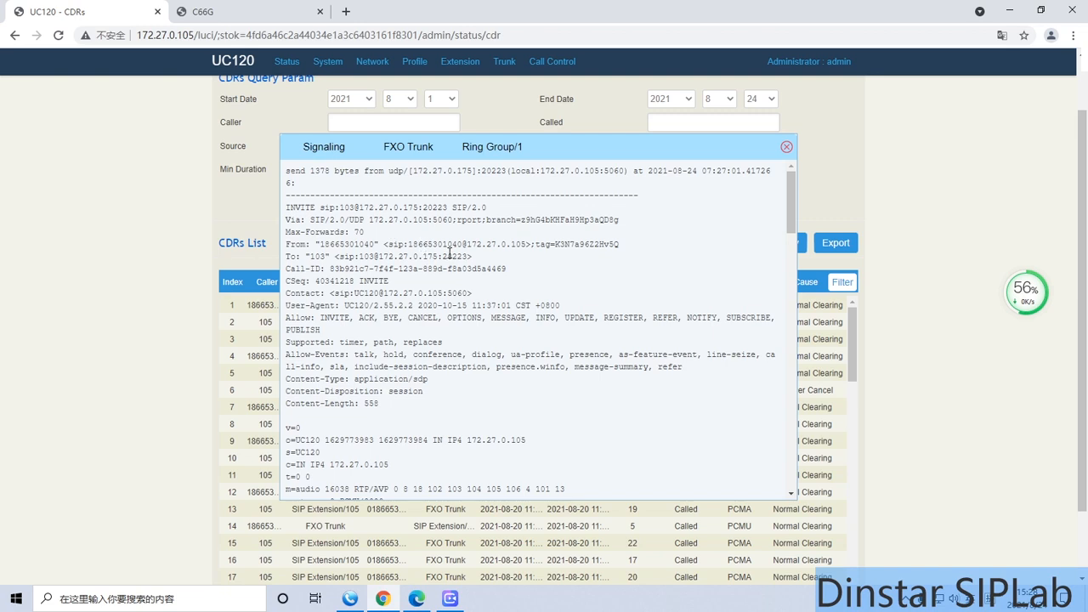
pyautogui.scroll(-1, 450, 253)
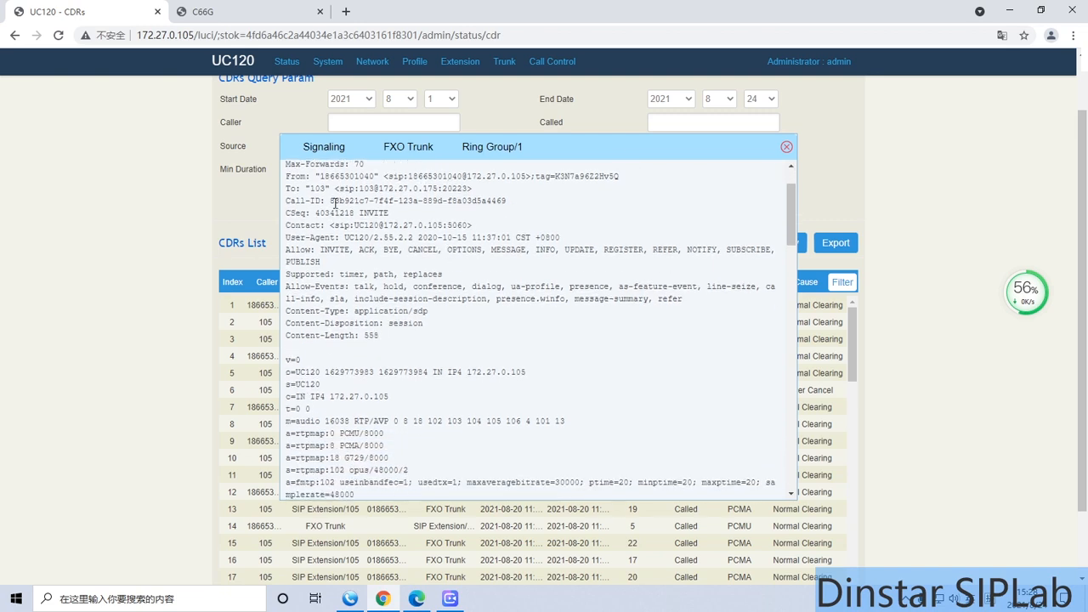
pyautogui.scroll(-5, 383, 237)
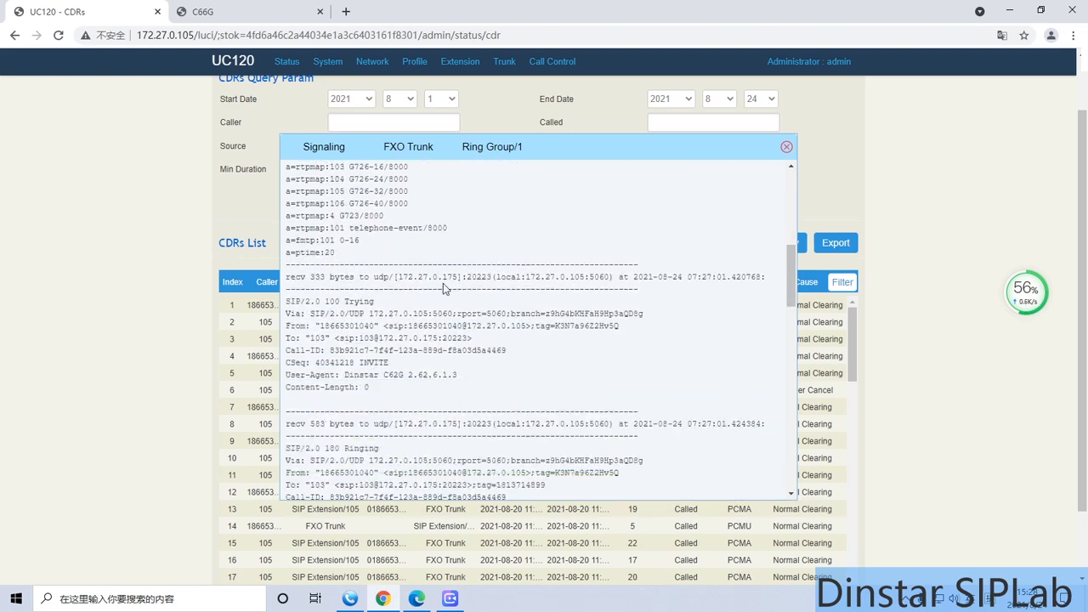
pyautogui.scroll(-1, 347, 324)
pyautogui.scroll(-5, 347, 325)
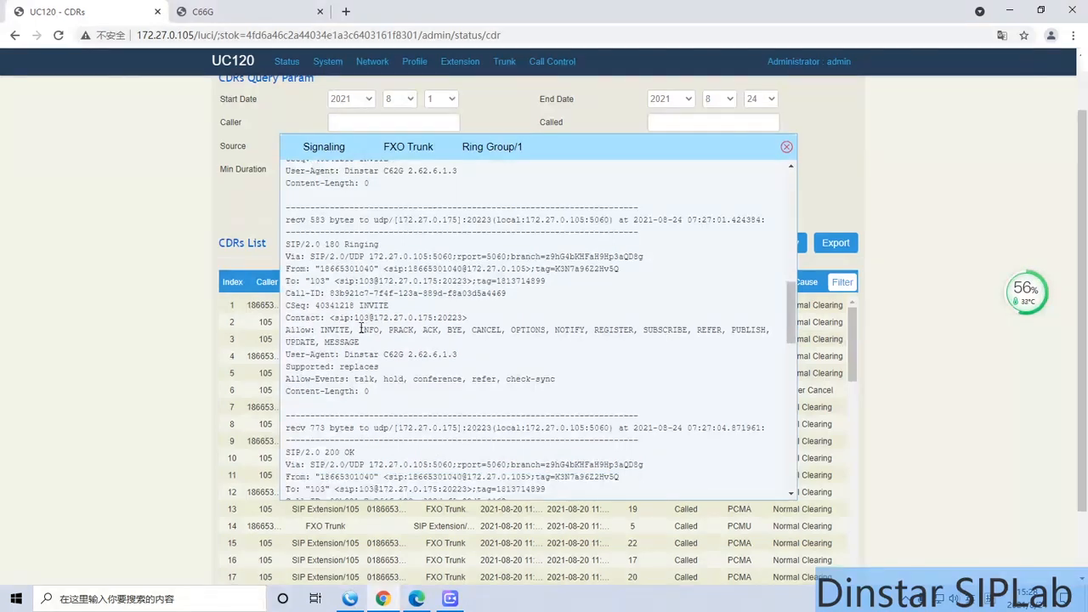
pyautogui.scroll(-5, 361, 328)
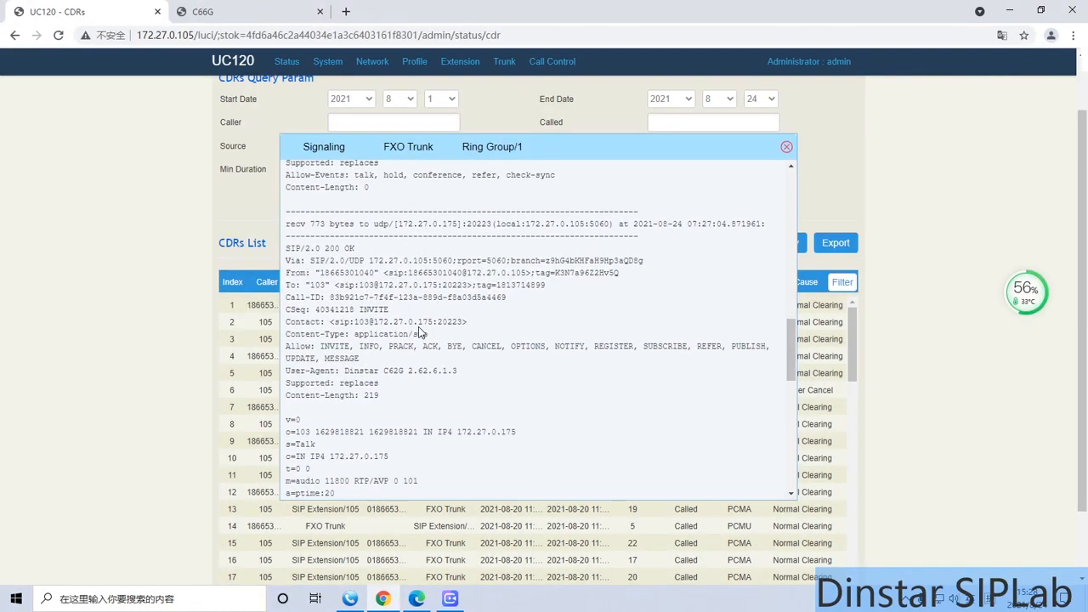
pyautogui.scroll(-7, 410, 326)
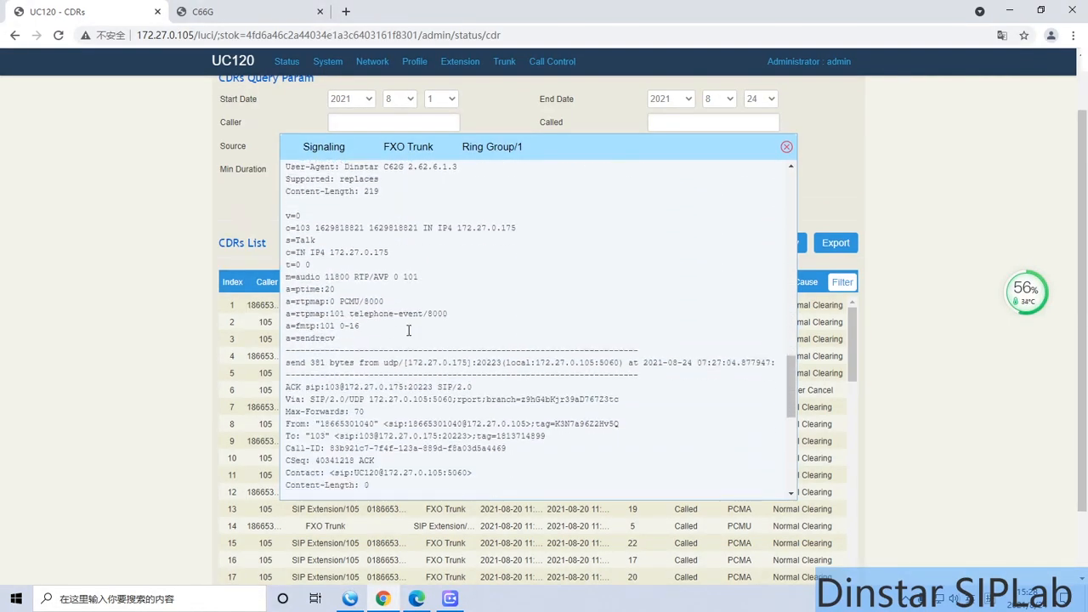
pyautogui.scroll(-2, 408, 332)
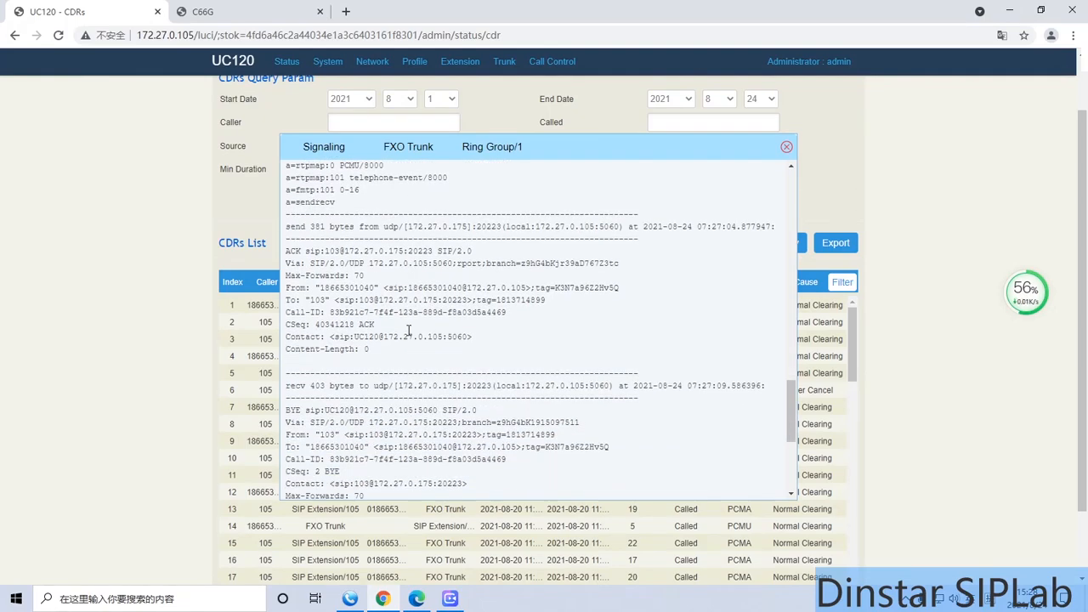
pyautogui.scroll(-6, 408, 331)
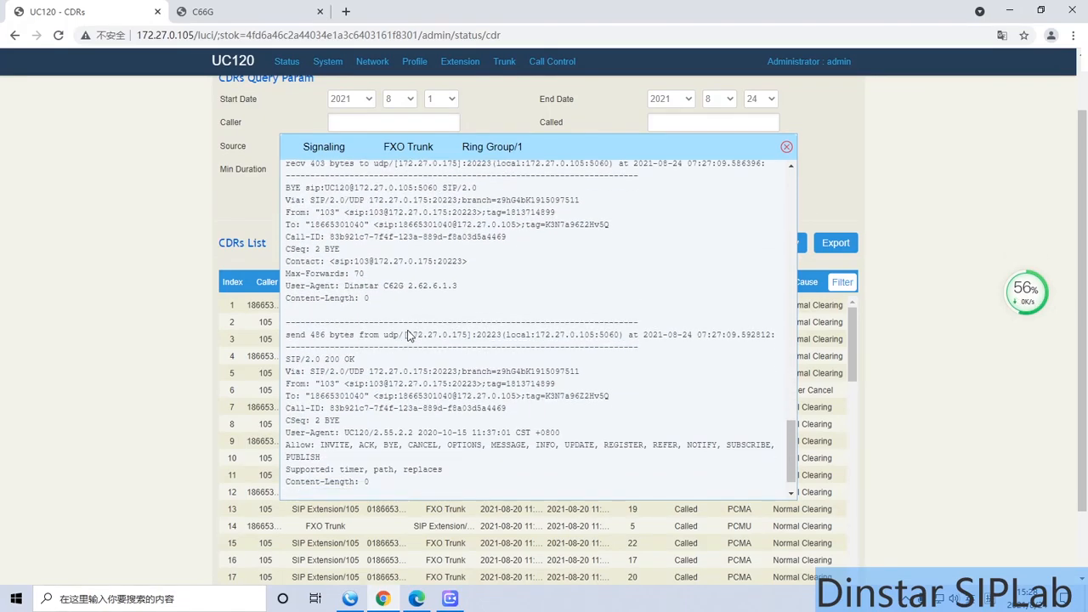
pyautogui.scroll(-1, 408, 334)
pyautogui.scroll(-2, 375, 323)
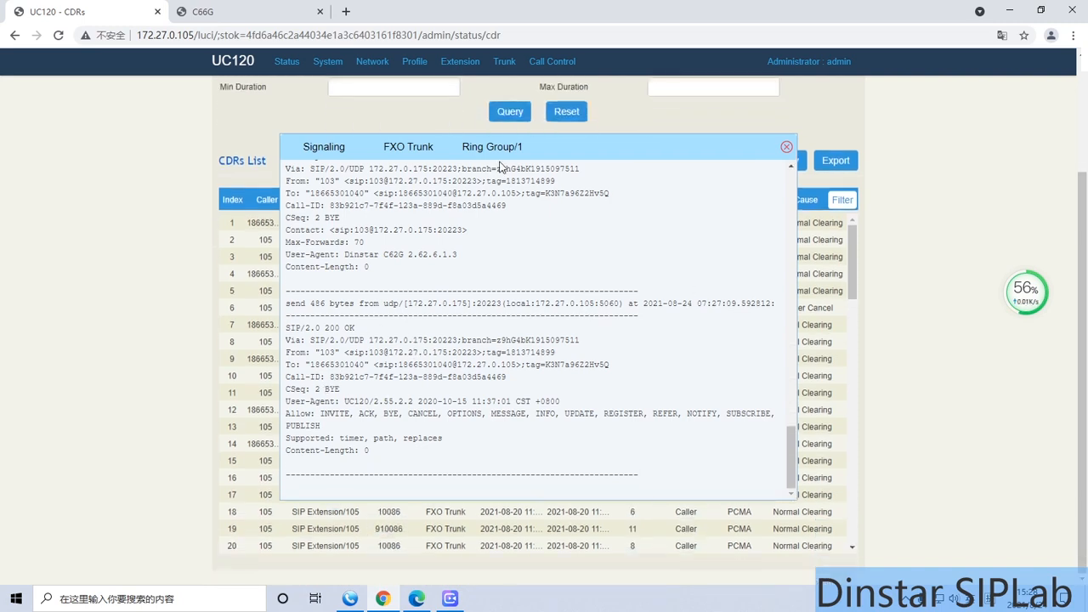
# Review the same call's signaling flow, FXO trunk messages and ring group messages once more, and close the signaling details.
pyautogui.click(349, 151)
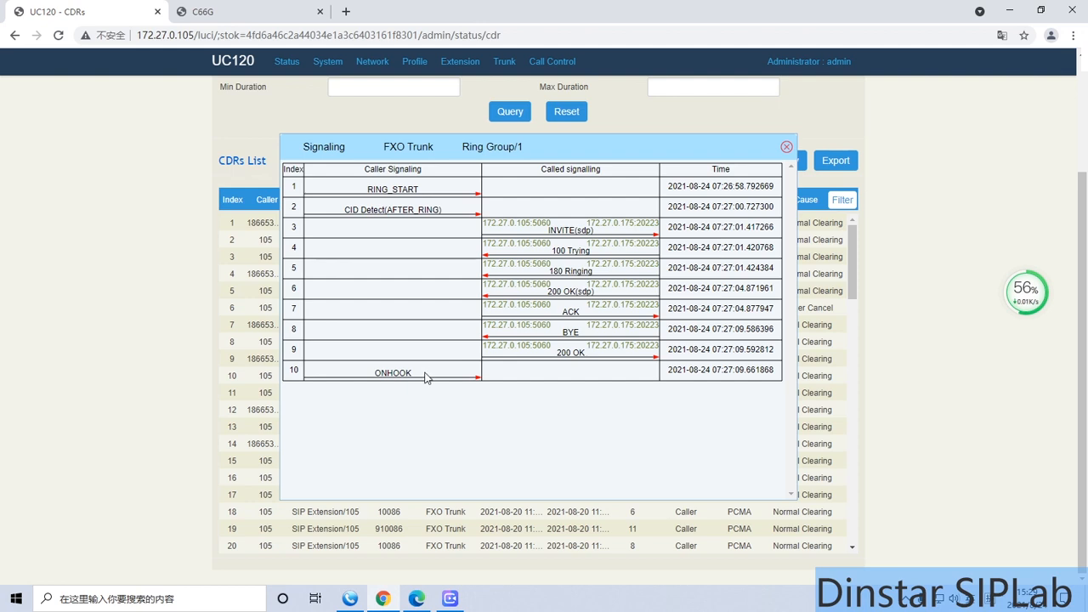
pyautogui.click(420, 147)
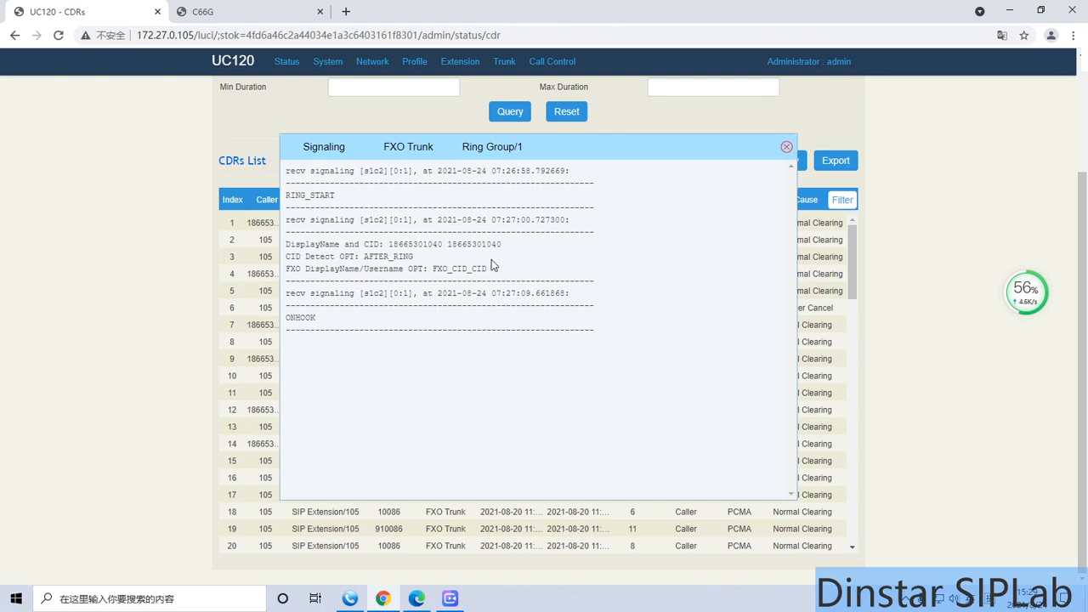
pyautogui.click(493, 151)
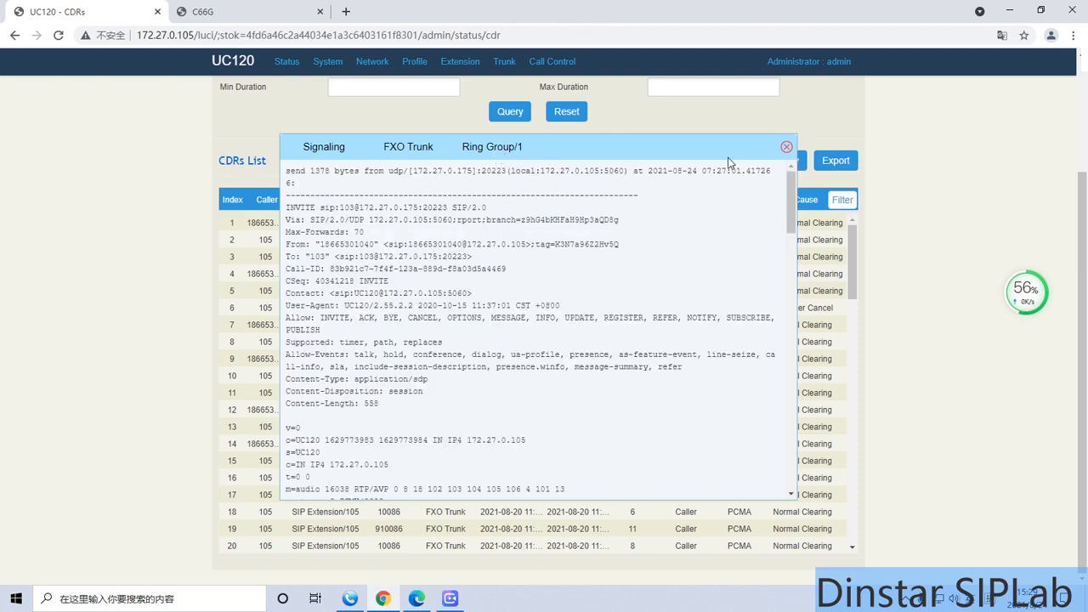
pyautogui.click(785, 147)
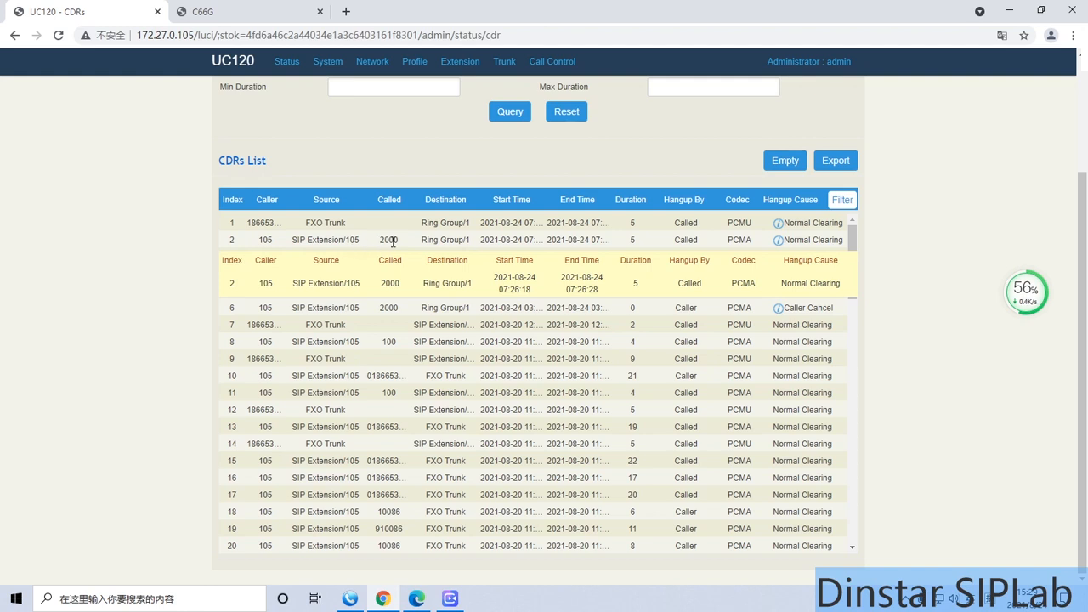
# Open the signaling flow of the latest call from SIP extension 105 to 2000, examine the INVITE on the called side, and close the details.
pyautogui.click(777, 240)
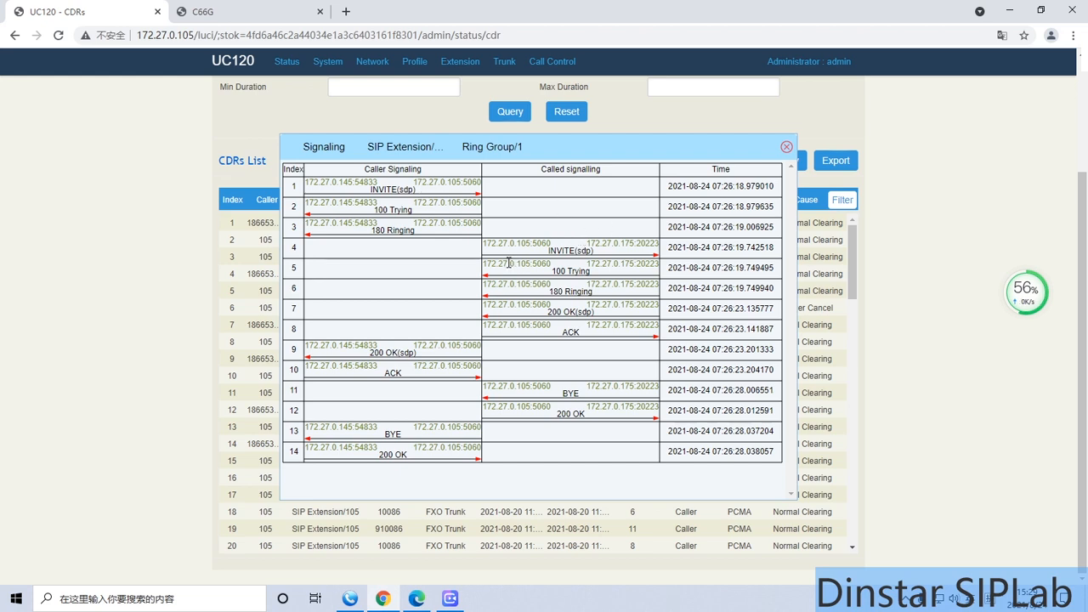
pyautogui.click(567, 255)
pyautogui.scroll(-1, 551, 255)
pyautogui.scroll(-3, 551, 255)
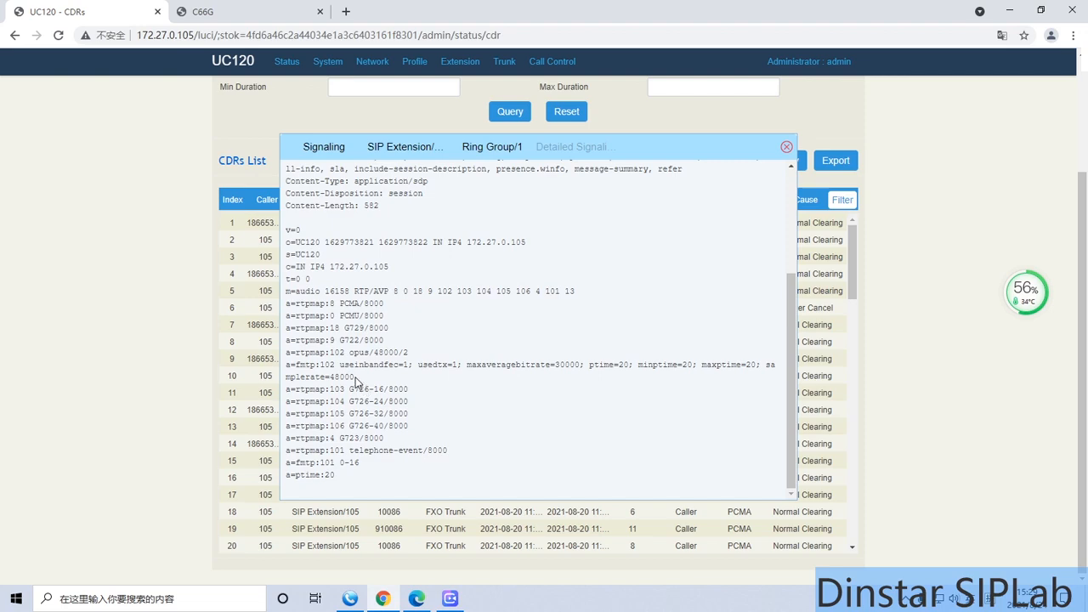
pyautogui.scroll(2, 376, 384)
pyautogui.scroll(2, 376, 384)
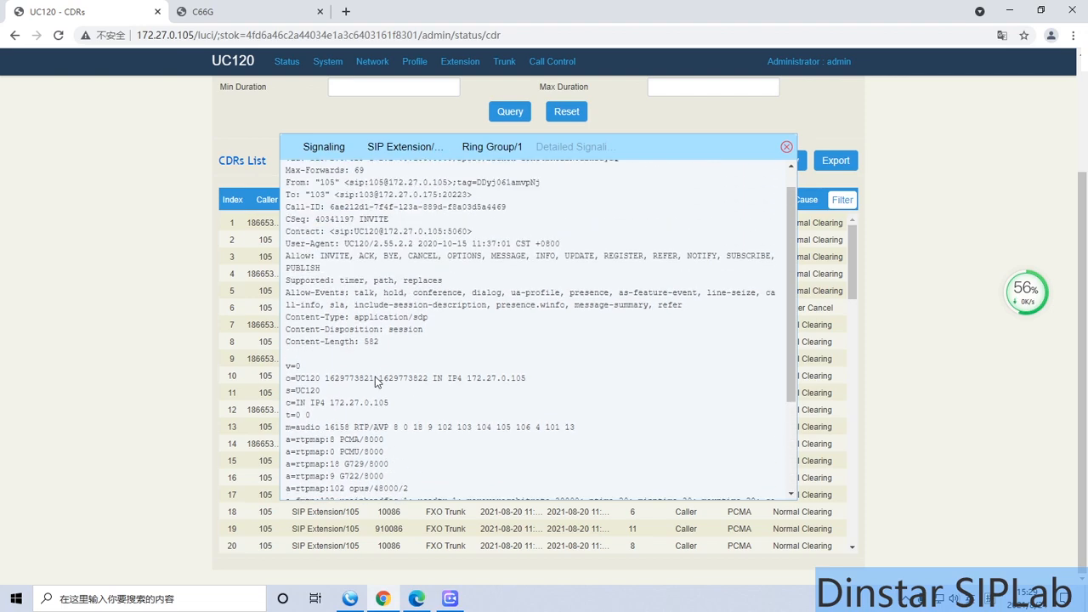
pyautogui.scroll(1, 377, 384)
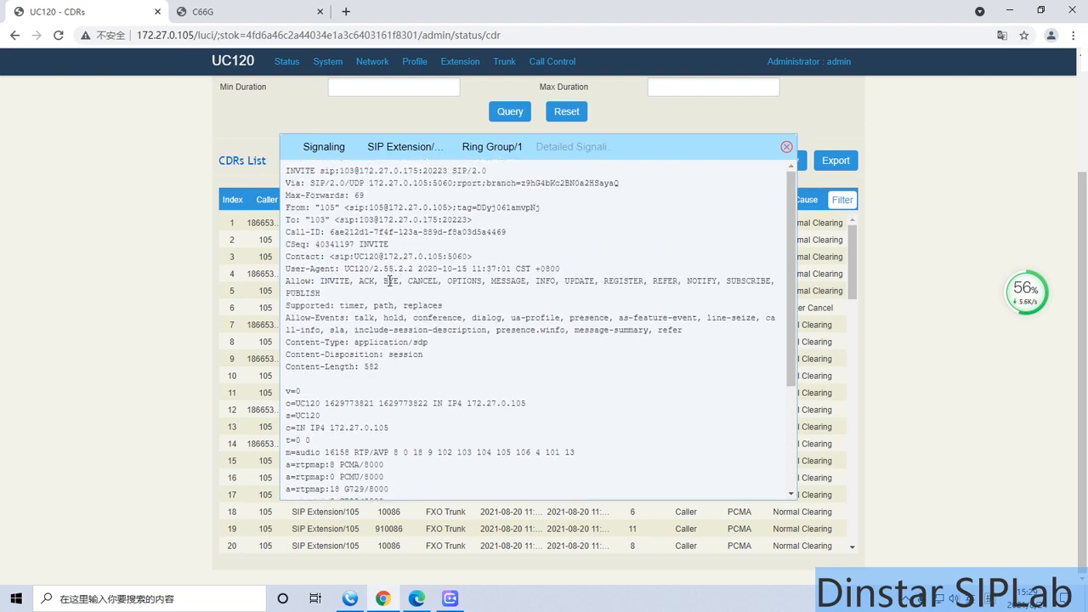
pyautogui.scroll(-3, 401, 304)
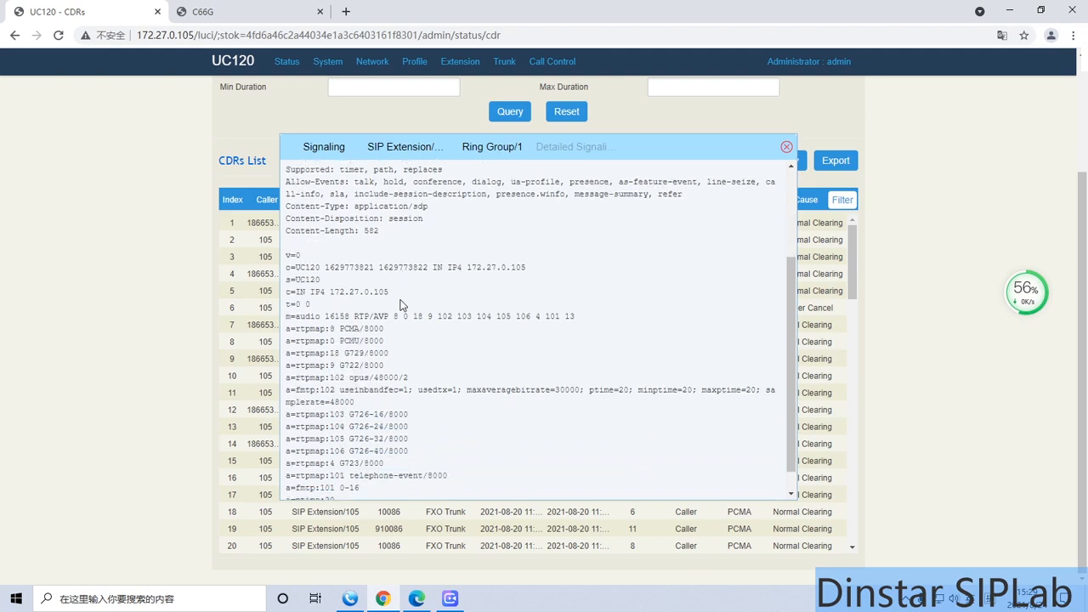
pyautogui.scroll(-1, 401, 305)
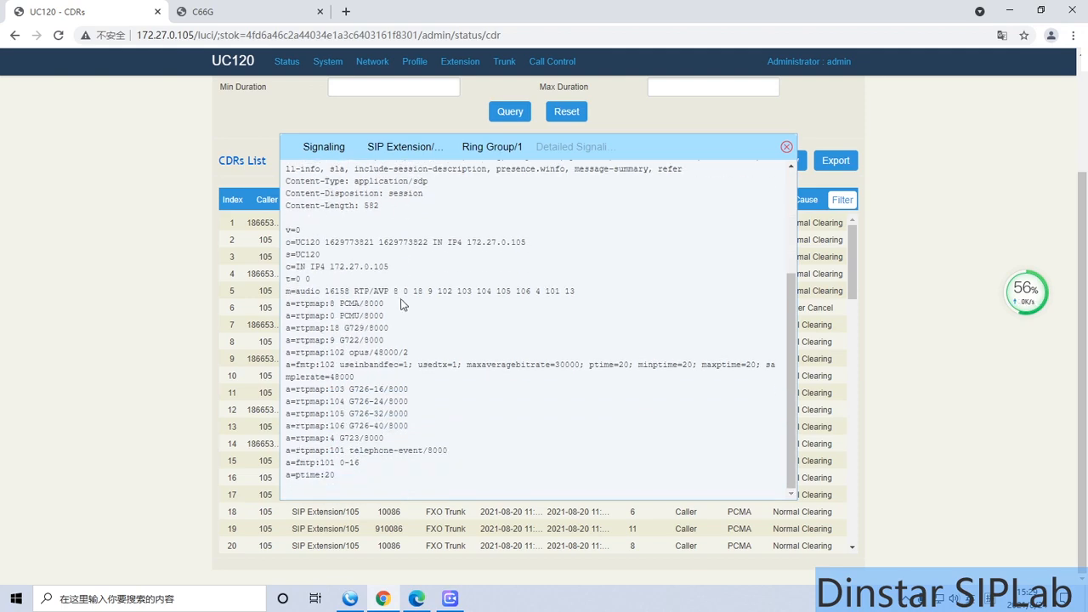
pyautogui.click(785, 147)
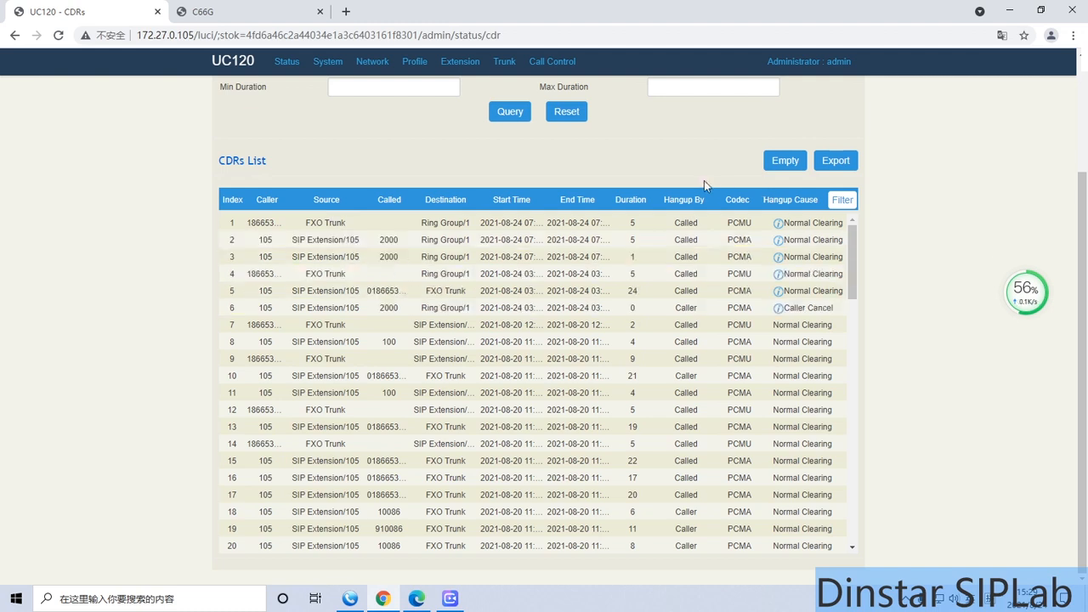
# Check the FXS and FXO port states on the PSTN status page, turning auto refresh off and back on.
pyautogui.scroll(1, 705, 180)
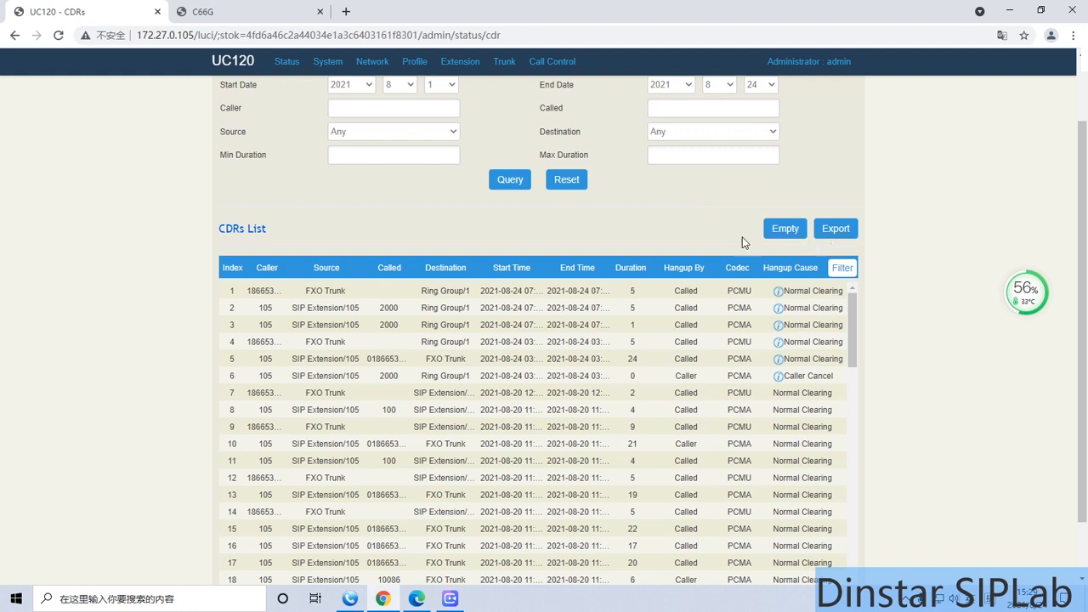
pyautogui.scroll(1, 676, 236)
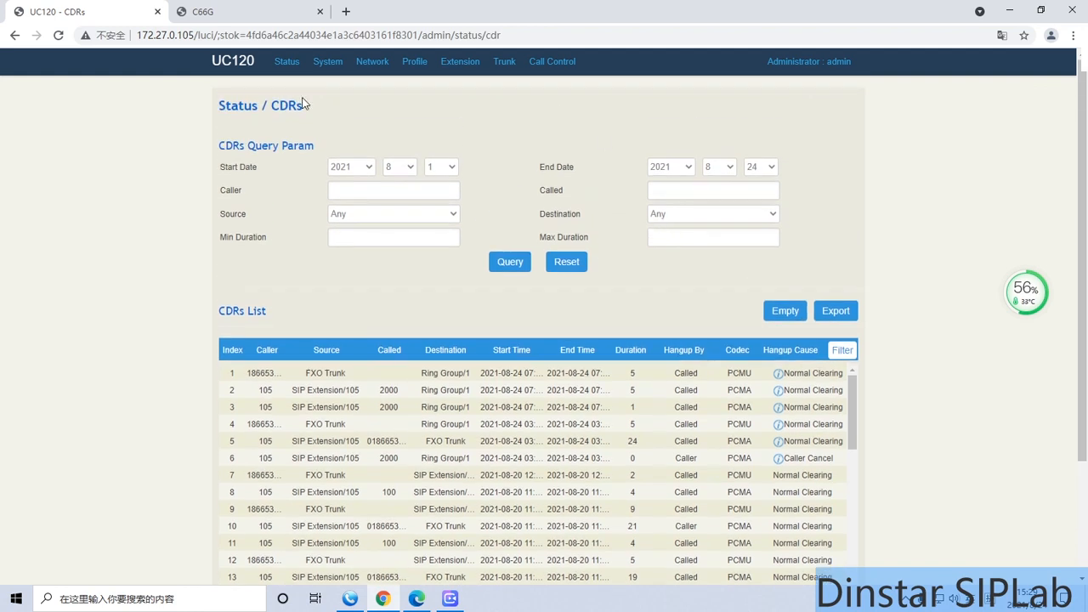
pyautogui.moveTo(295, 66)
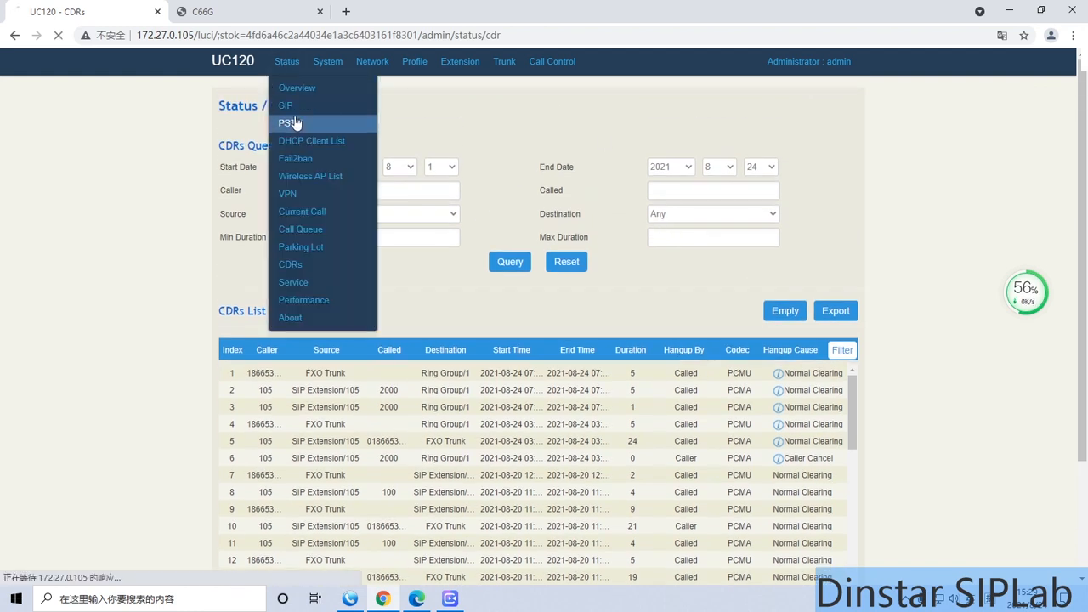
pyautogui.click(289, 122)
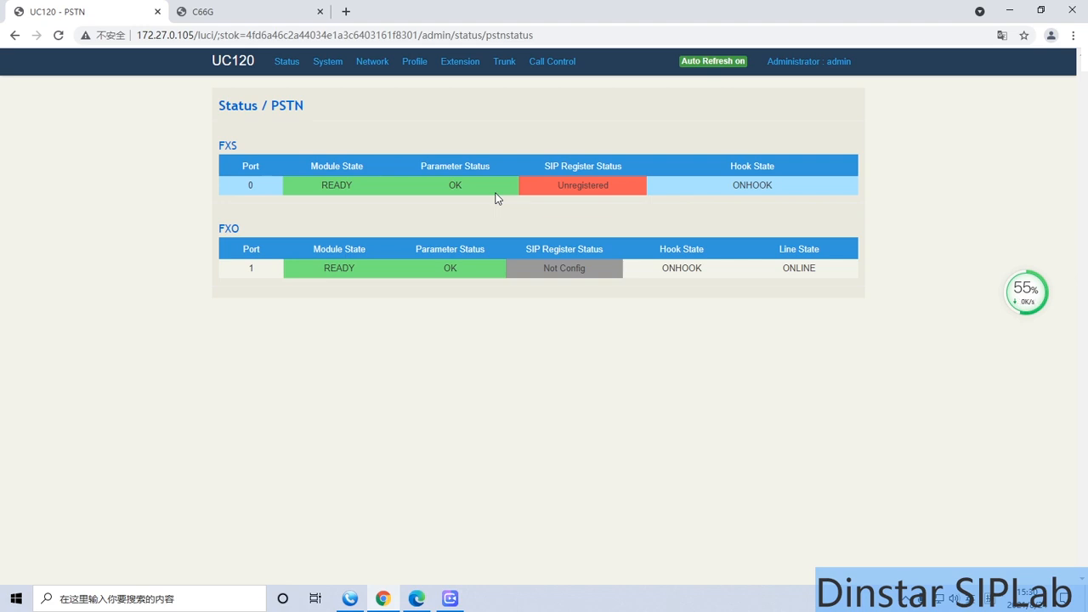
pyautogui.click(706, 61)
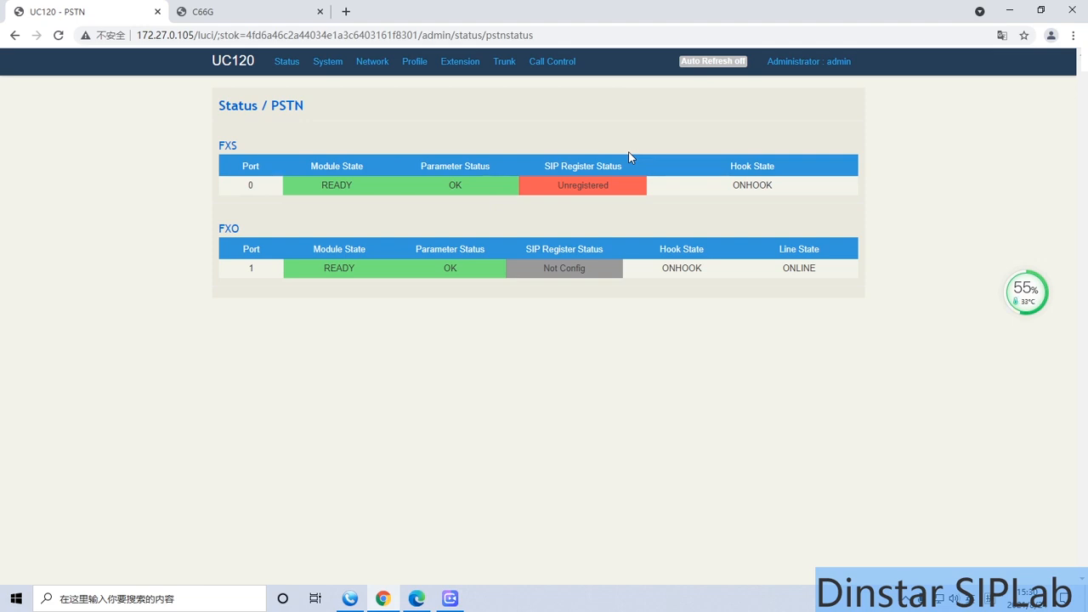
pyautogui.click(709, 61)
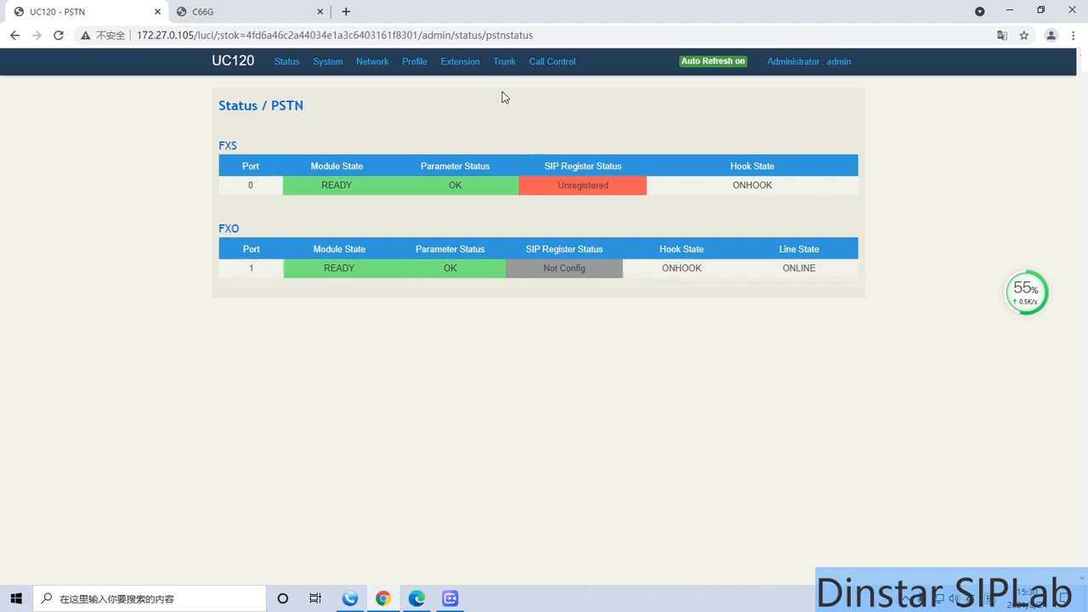
# Open the FXS/FXO module diagnostics page under the system settings, followed by the system's service log.
pyautogui.moveTo(294, 67)
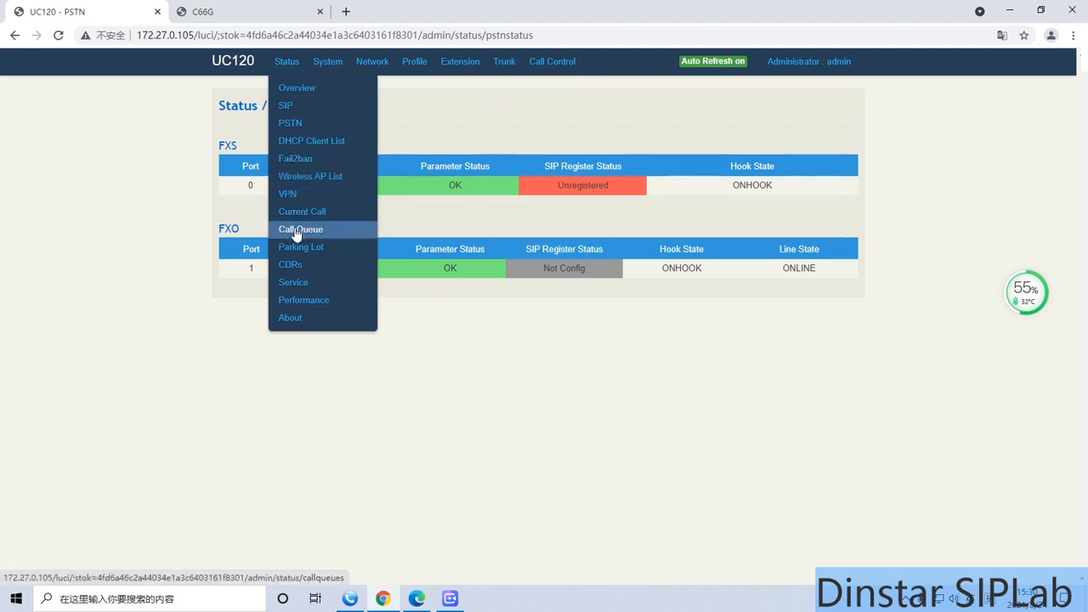
pyautogui.moveTo(327, 63)
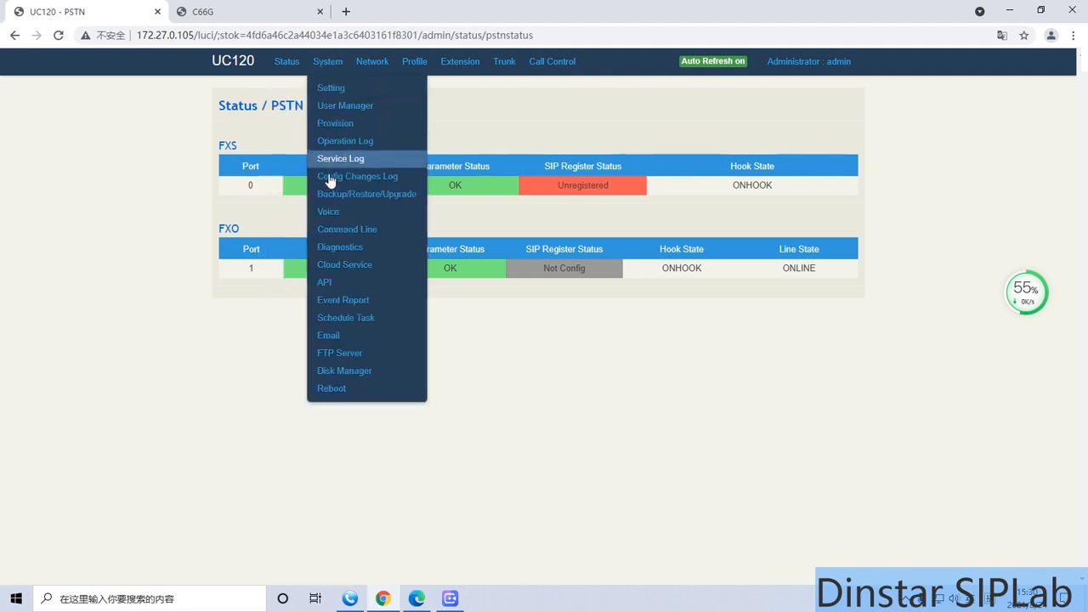
pyautogui.click(340, 247)
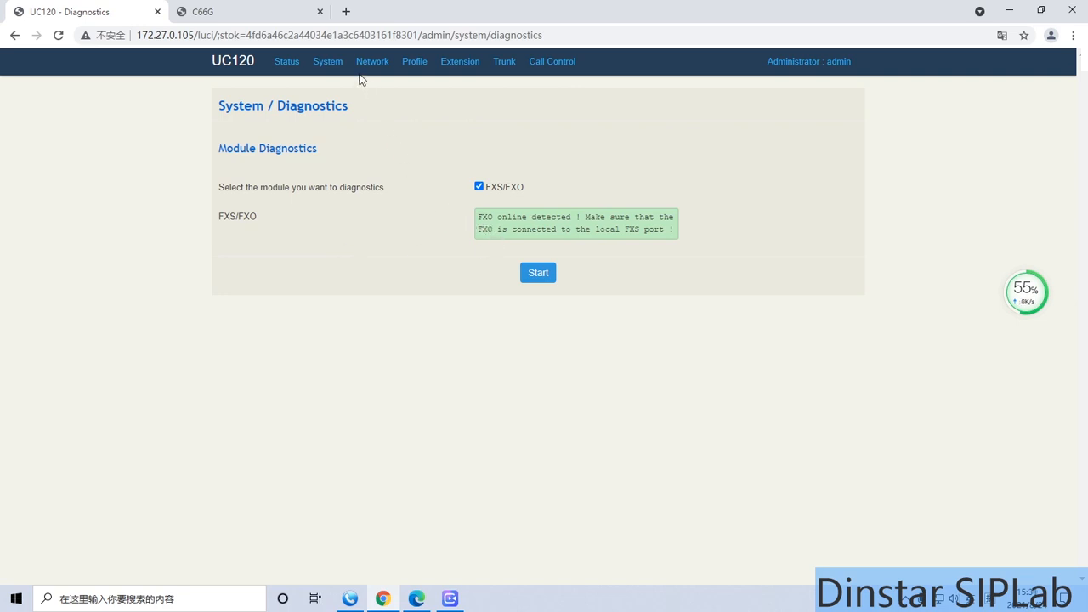
pyautogui.moveTo(367, 66)
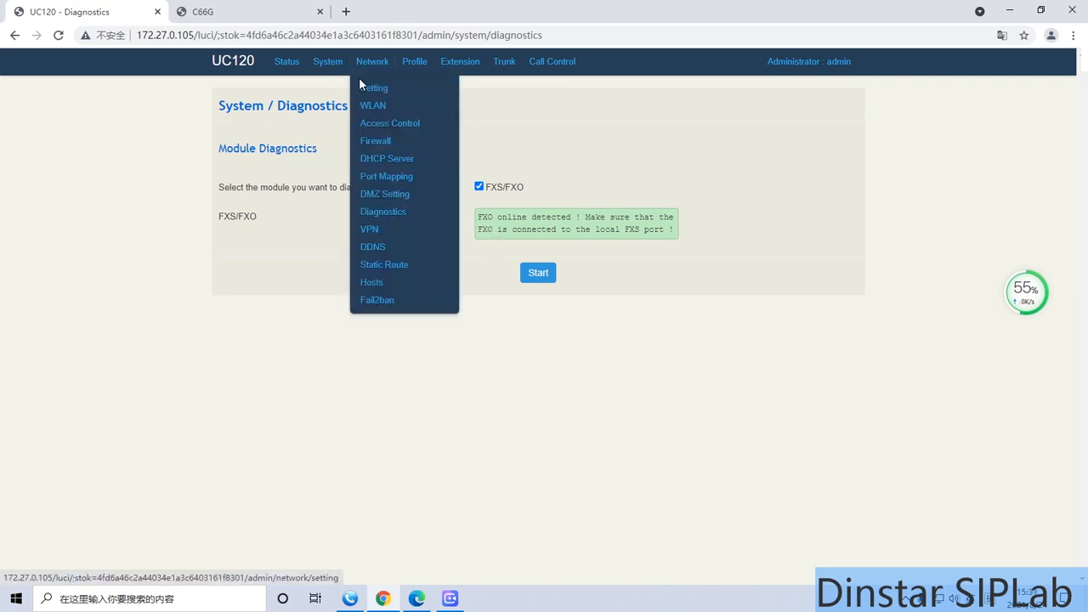
pyautogui.moveTo(328, 62)
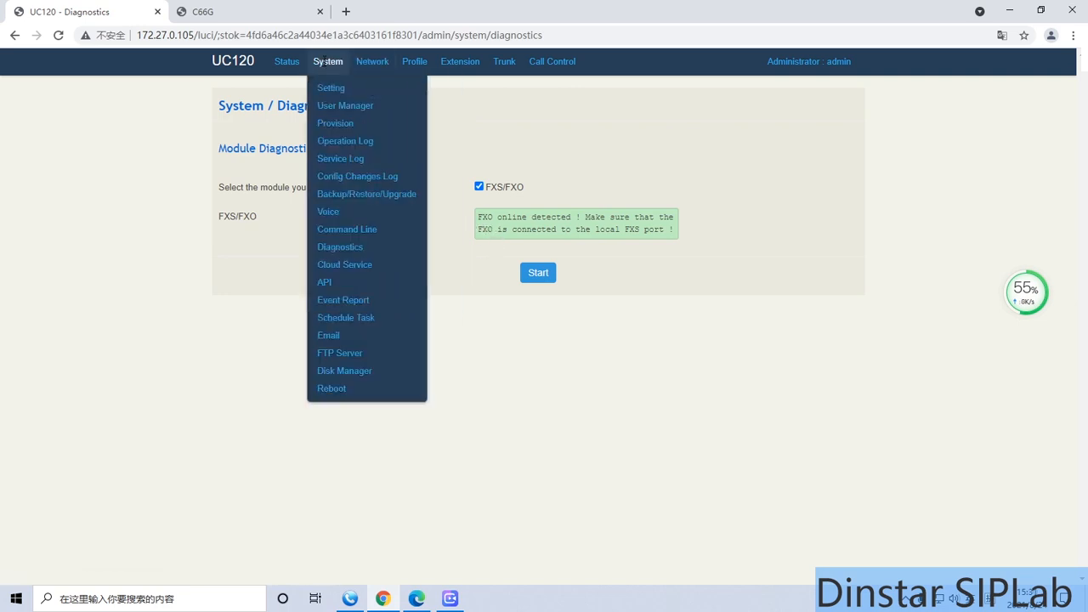
pyautogui.click(357, 159)
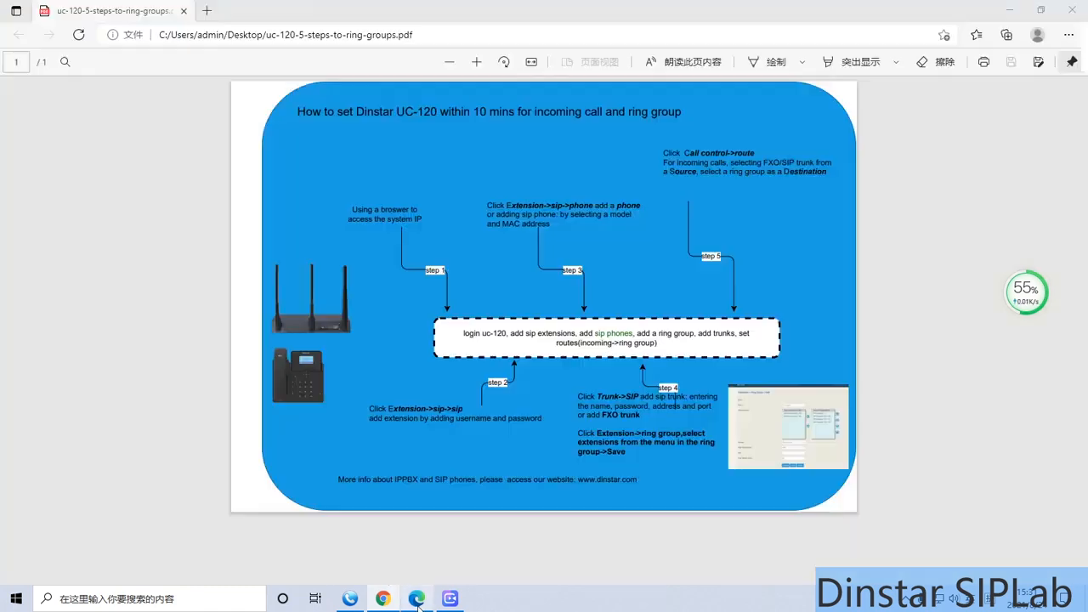
# Switch to Edge to view the uc-120-5-steps-to-ring-groups.pdf setup guide.
pyautogui.click(416, 598)
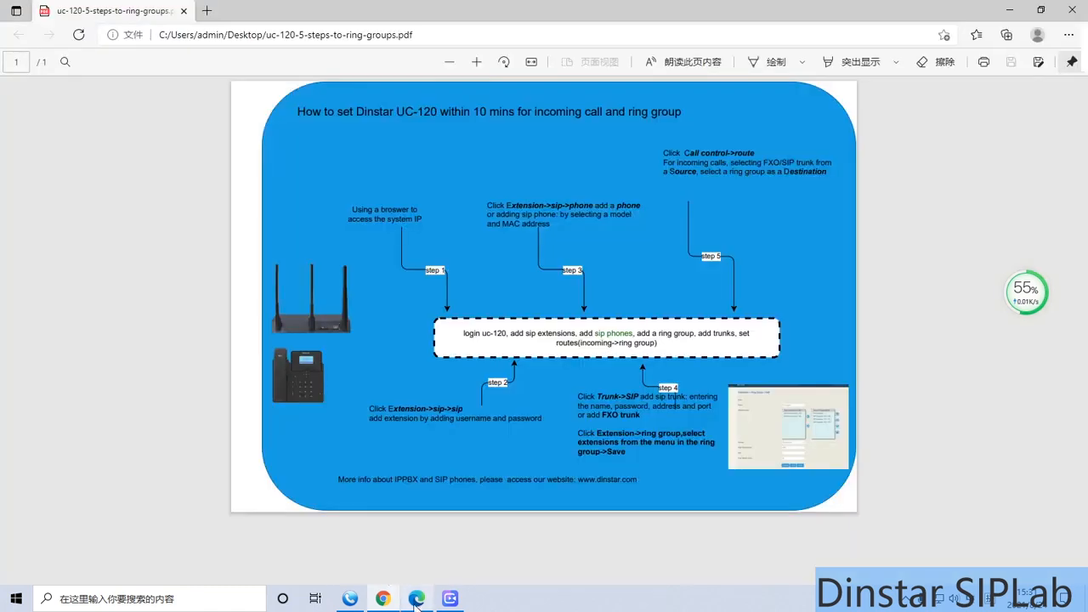